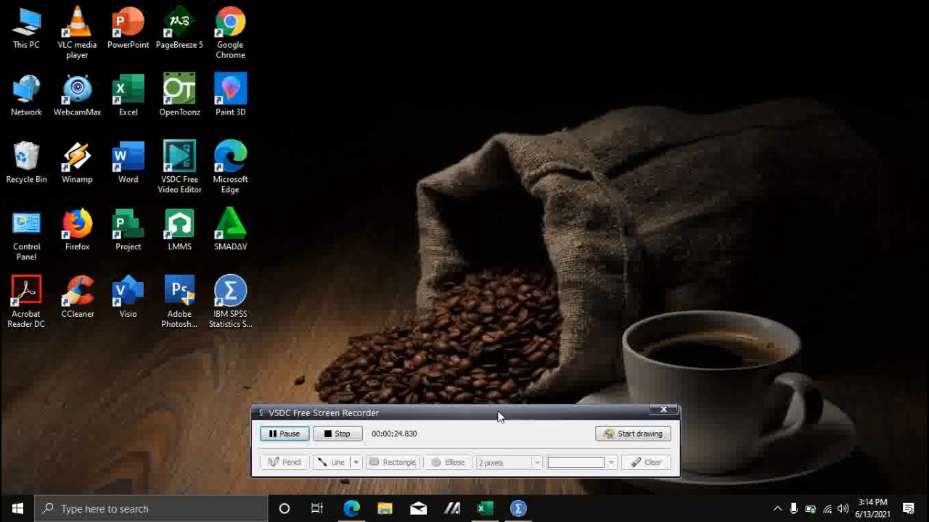
# Switch to the Untitled2 dataset in the IBM SPSS Statistics Data Editor and show its data from the first row.
pyautogui.moveTo(498, 417); pyautogui.dragTo(791, 42)
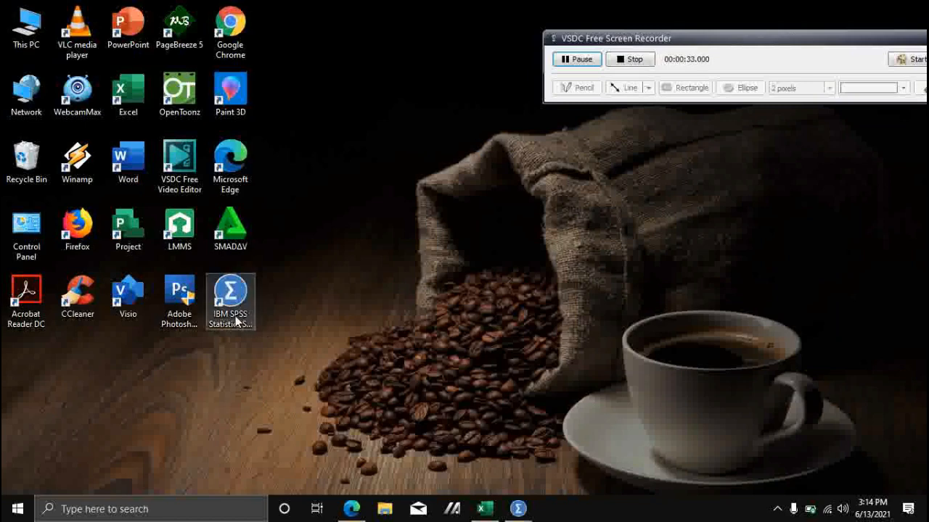
pyautogui.moveTo(527, 502)
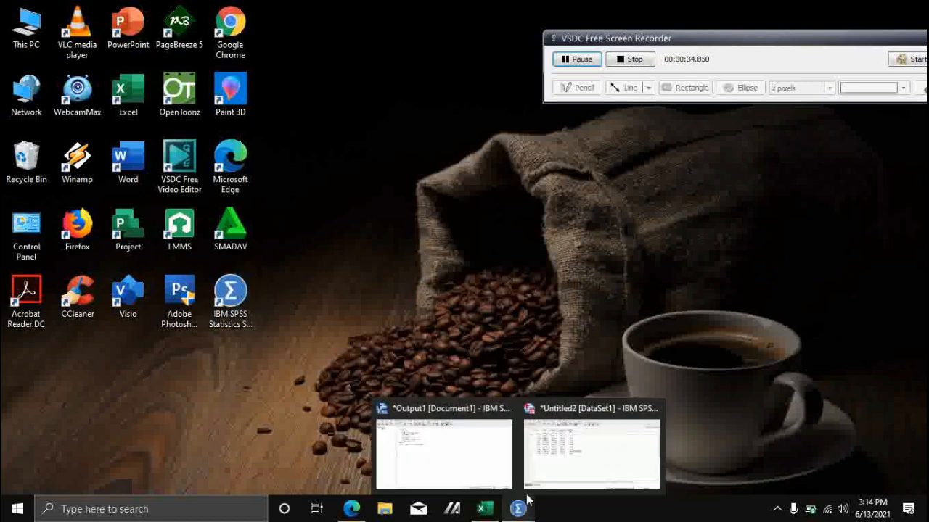
pyautogui.click(564, 458)
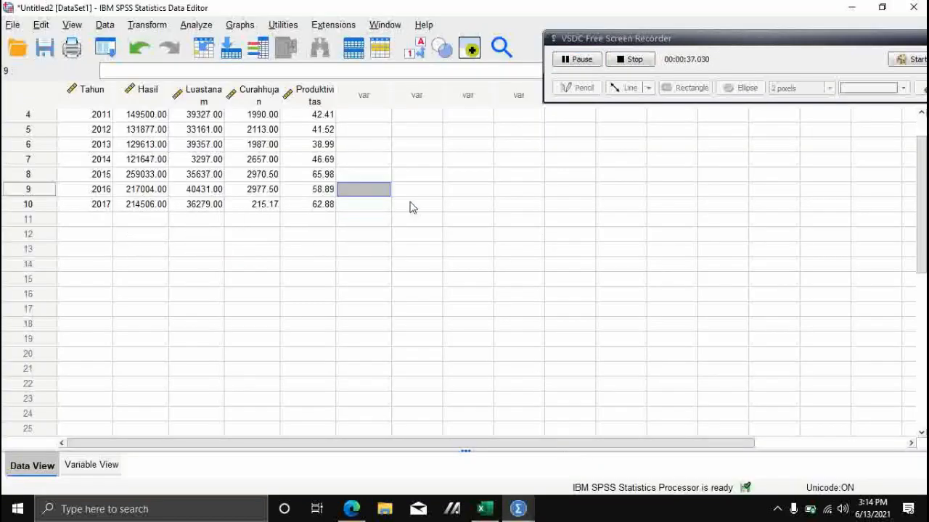
pyautogui.scroll(1, 413, 208)
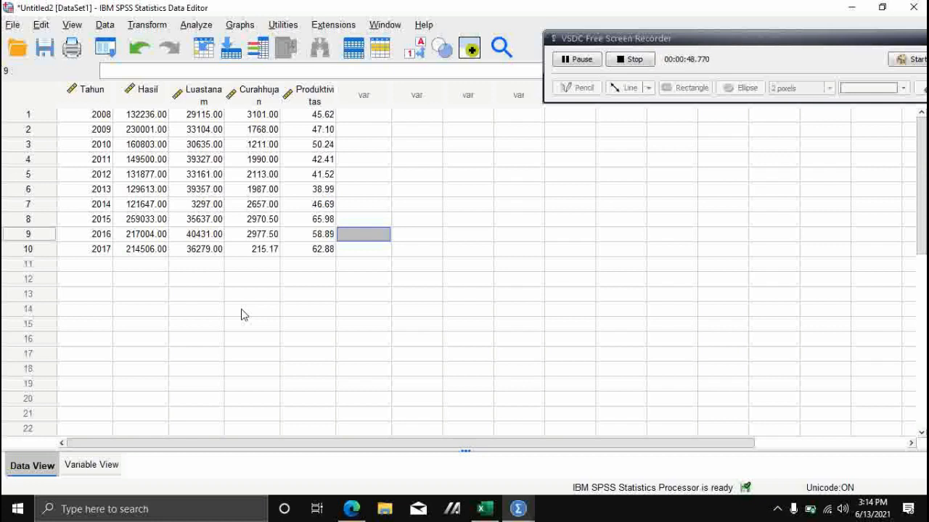
# Look at the source table in the data spss workbook in Excel, and return to the Untitled2 dataset in SPSS.
pyautogui.click(484, 510)
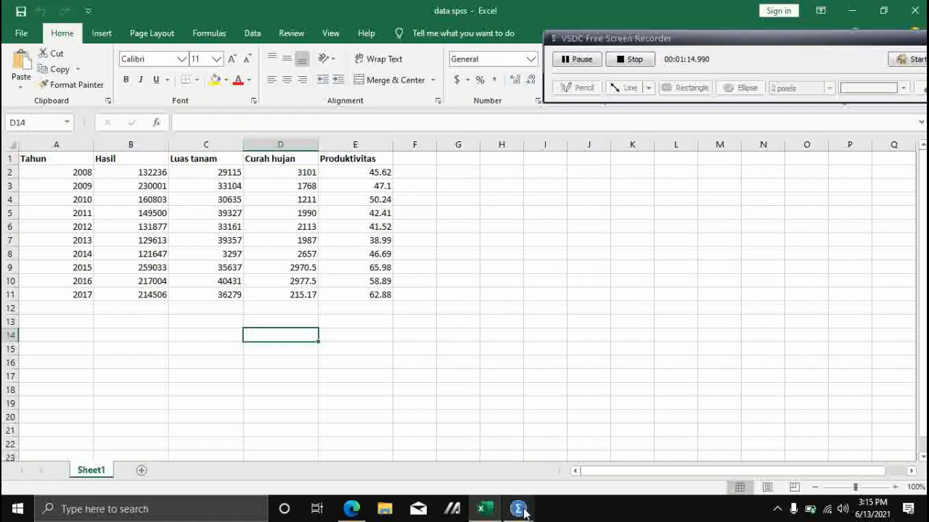
pyautogui.moveTo(523, 510)
pyautogui.click(569, 469)
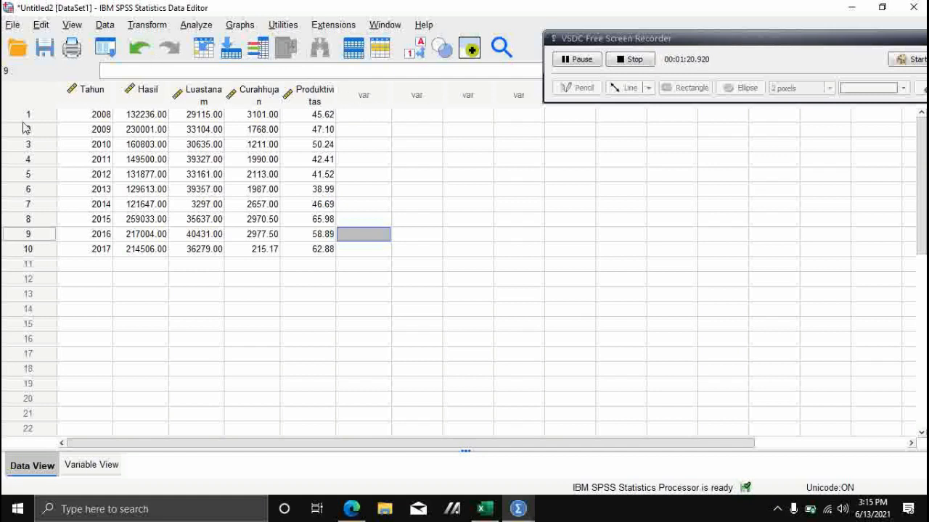
# Set up an import of the Excel file data spss.xlsx from drive D, and cancel it at the Excel reading options.
pyautogui.click(13, 25)
pyautogui.moveTo(80, 66)
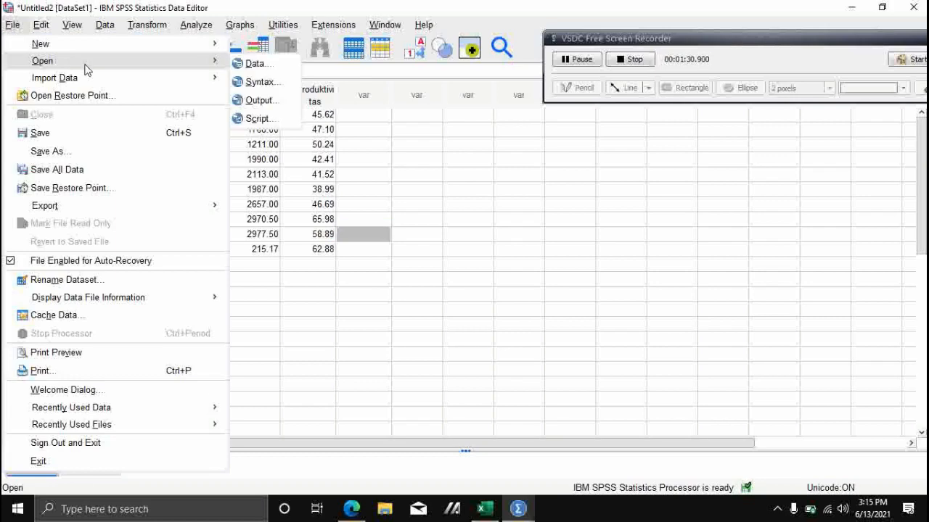
pyautogui.click(251, 64)
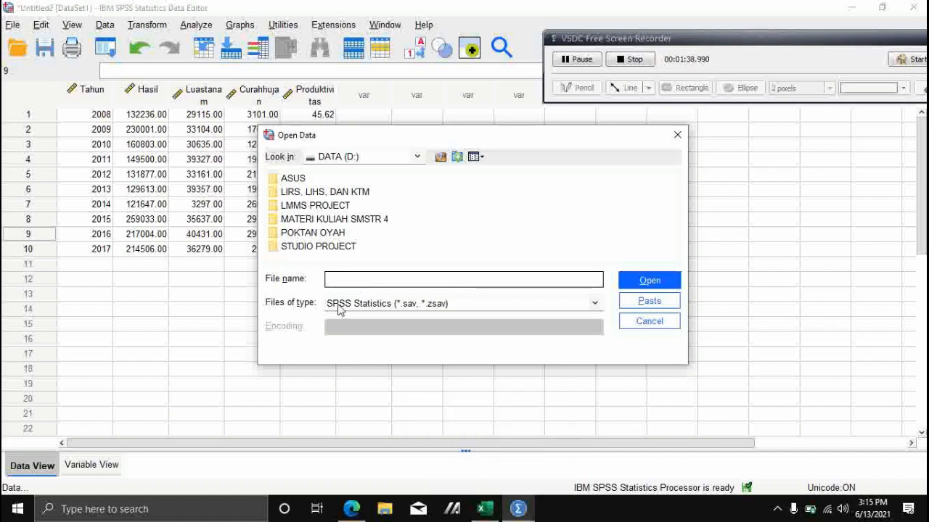
pyautogui.click(595, 303)
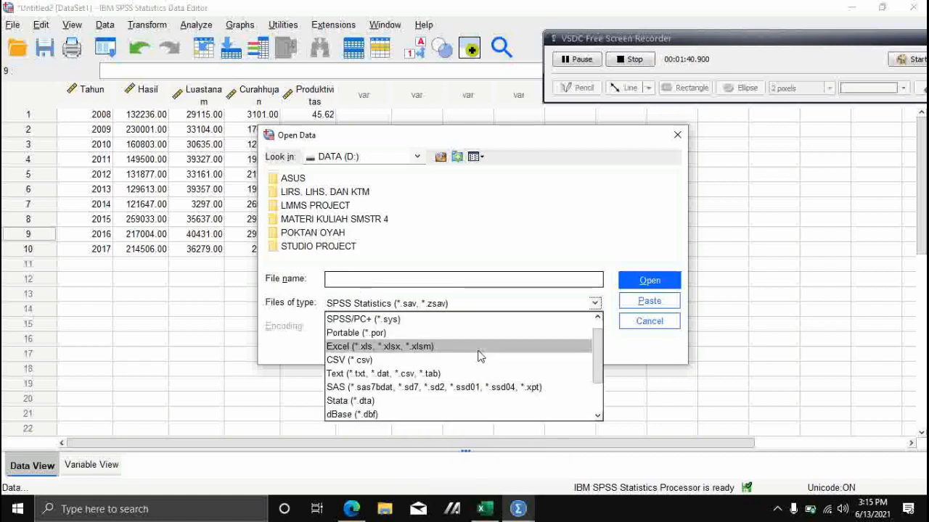
pyautogui.click(392, 348)
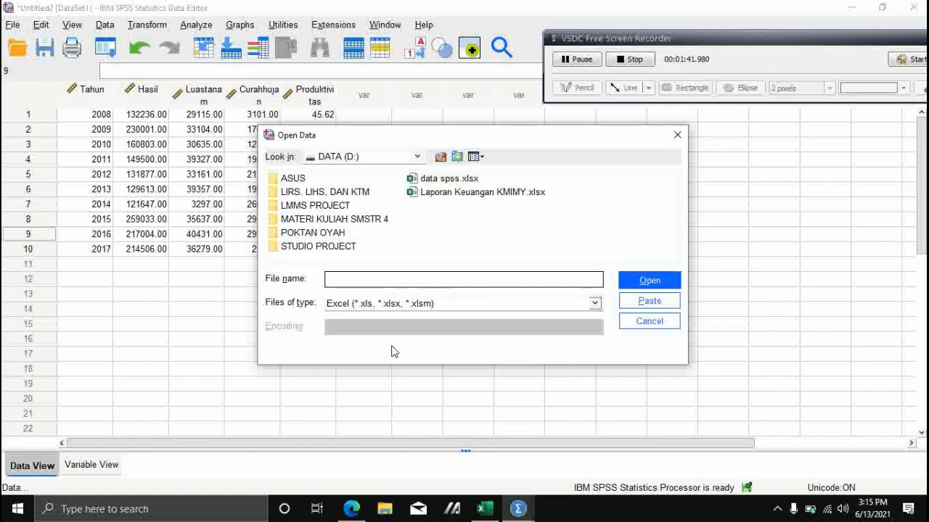
pyautogui.click(457, 183)
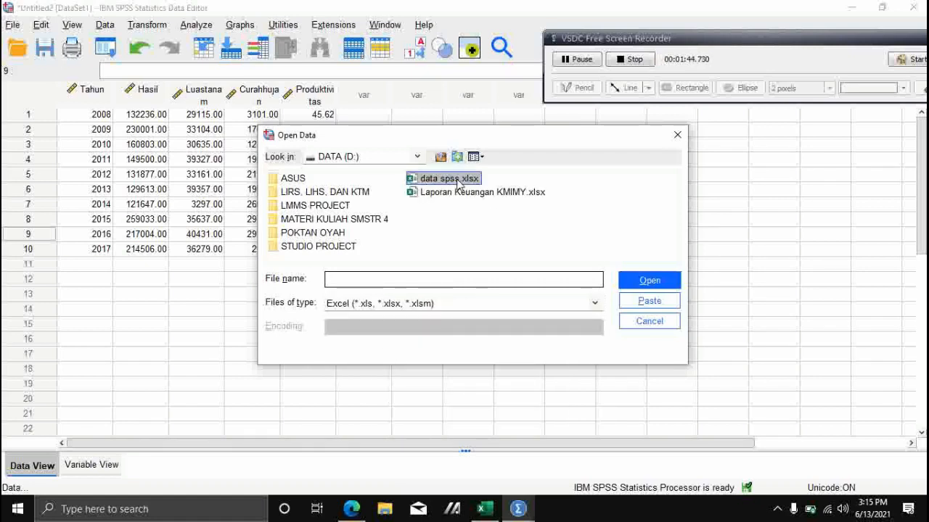
pyautogui.click(649, 281)
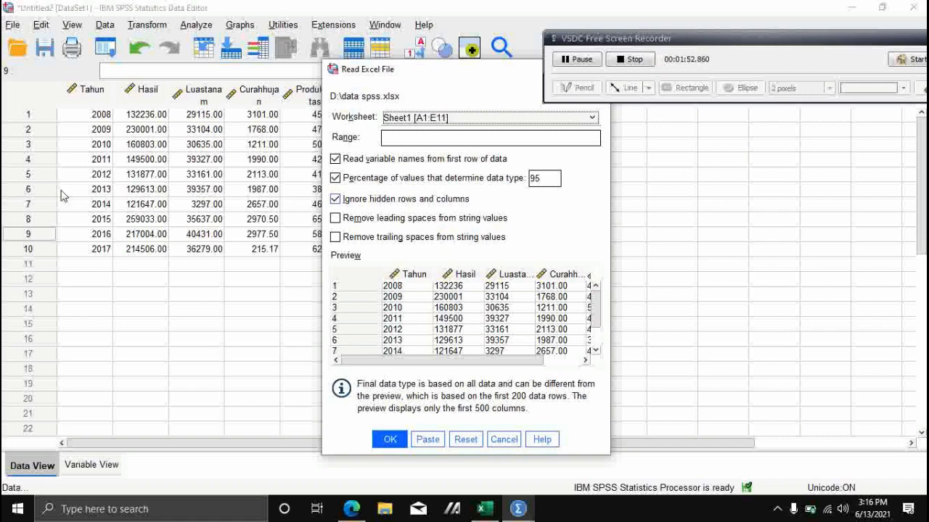
pyautogui.click(395, 447)
pyautogui.click(503, 440)
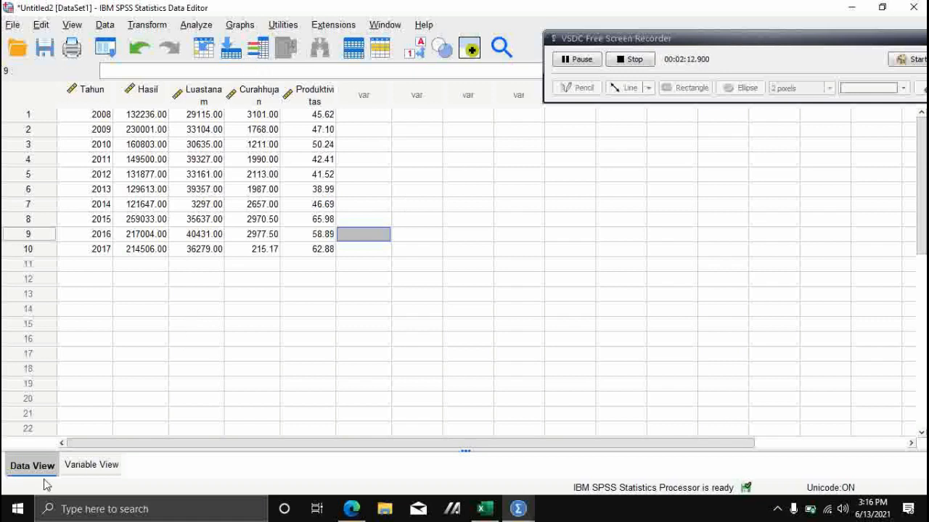
# Review the variable definitions of the dataset, from name and type to measure and role, and return to the data values.
pyautogui.click(88, 473)
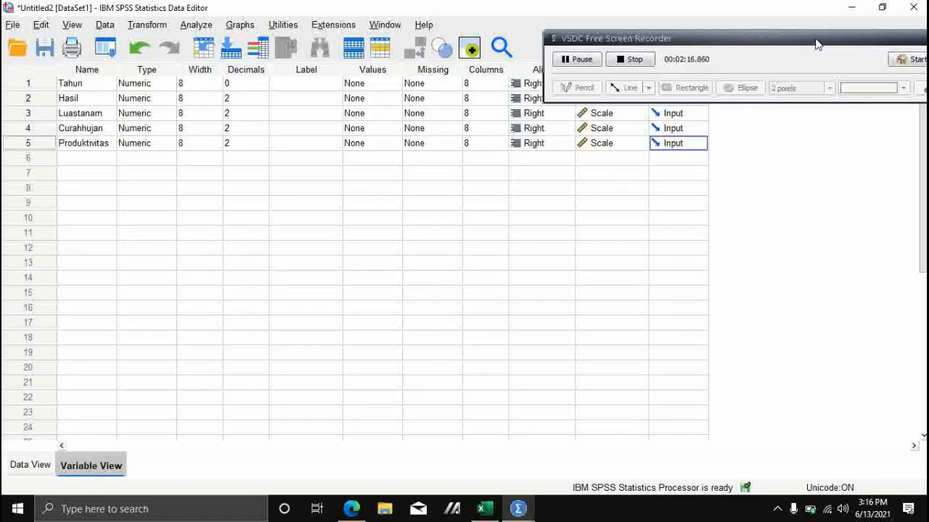
pyautogui.moveTo(818, 44); pyautogui.dragTo(791, 187)
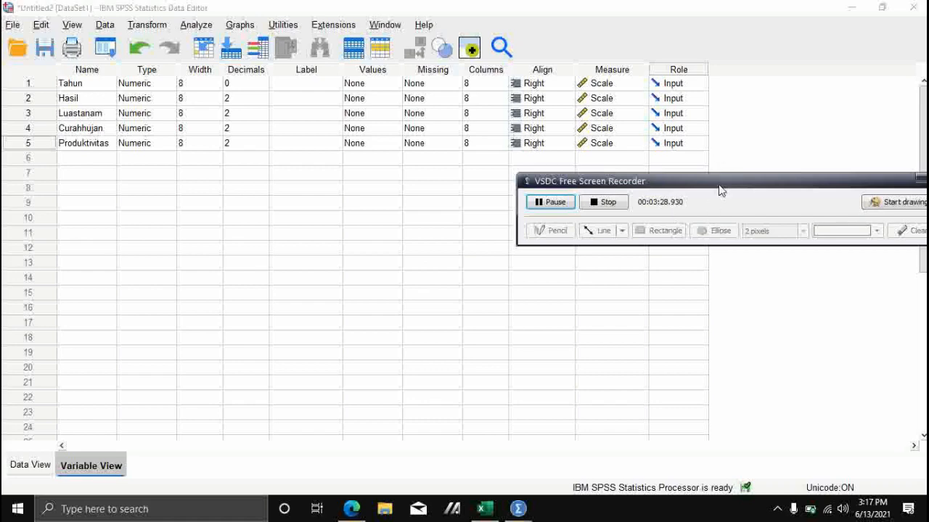
pyautogui.moveTo(720, 190); pyautogui.dragTo(721, 222)
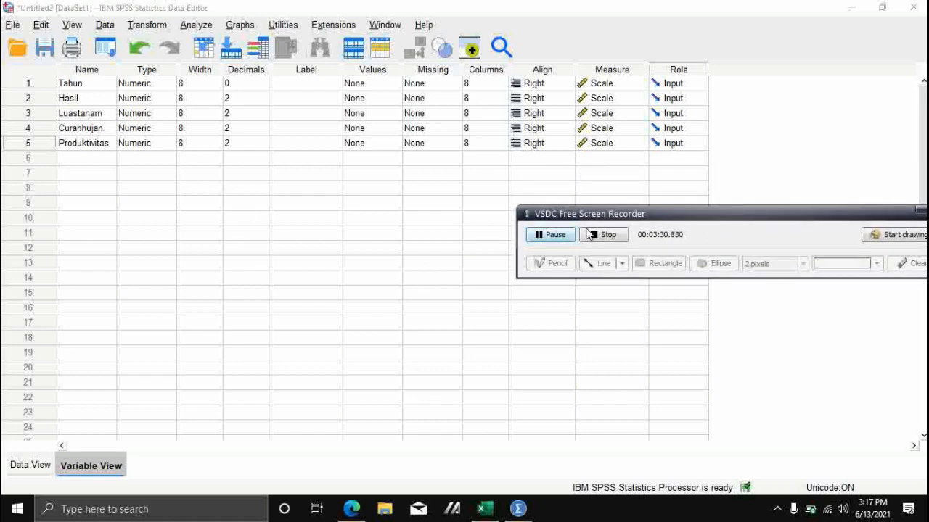
pyautogui.click(31, 466)
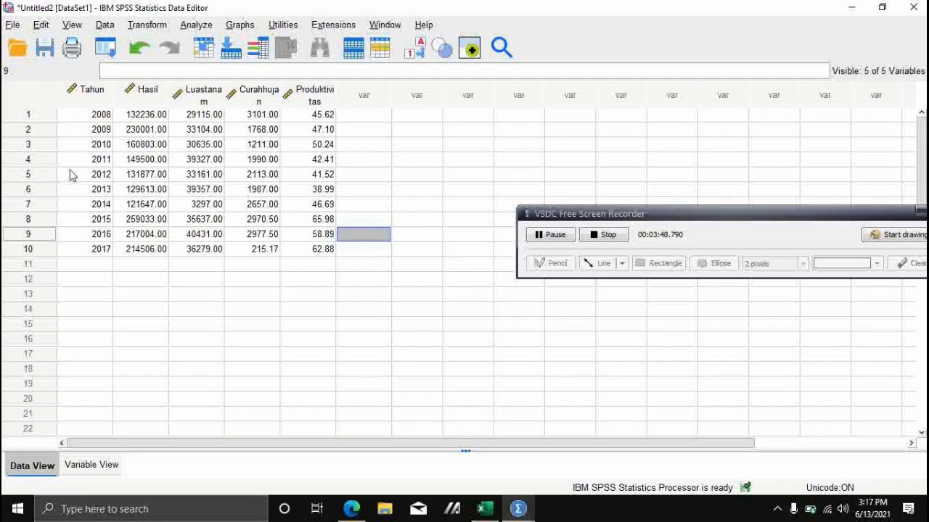
# Start a linear regression analysis and assign Hasil as the dependent variable.
pyautogui.click(197, 27)
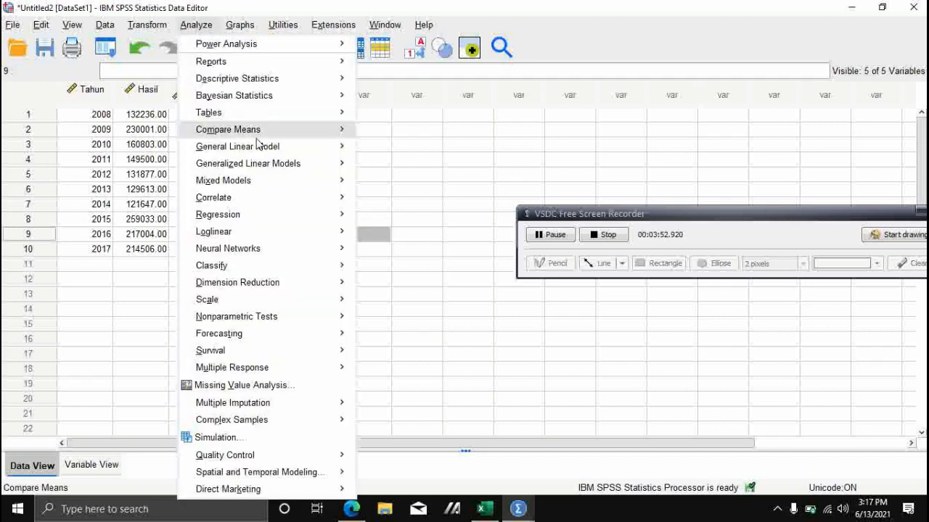
pyautogui.moveTo(286, 216)
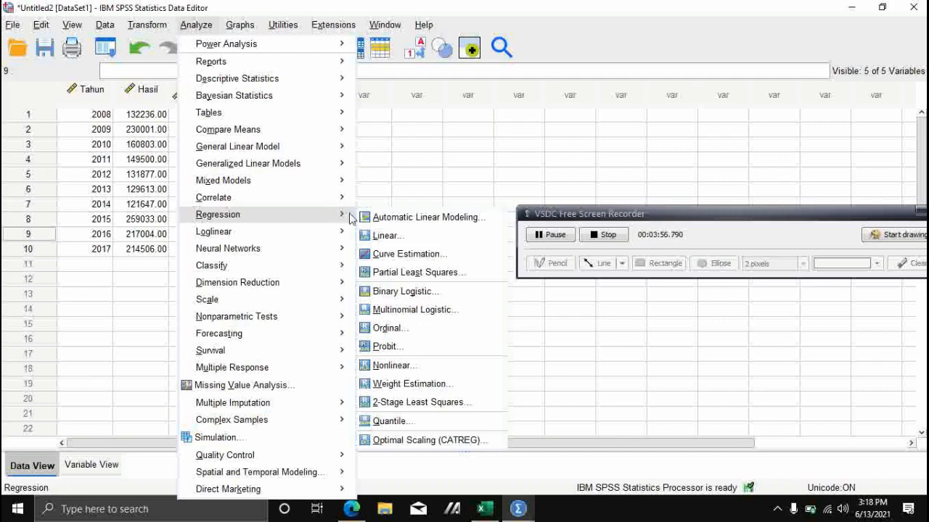
pyautogui.click(387, 240)
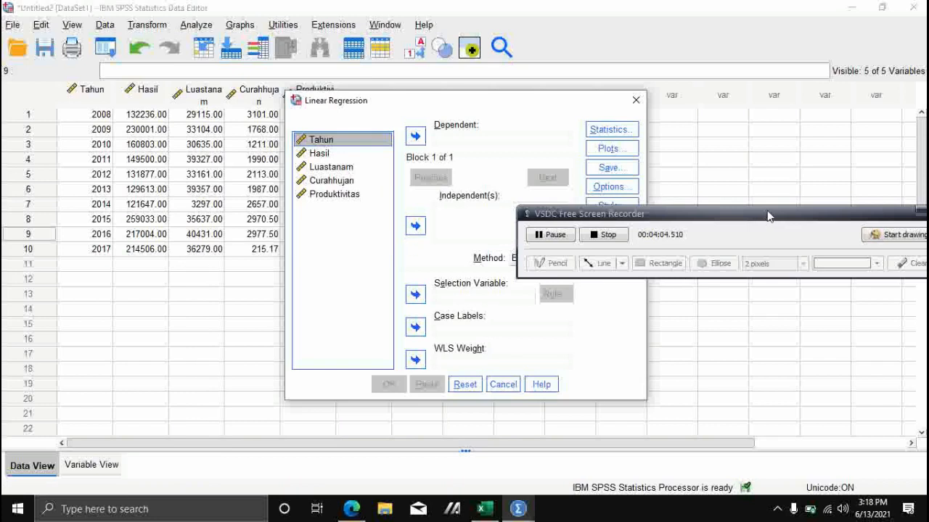
pyautogui.moveTo(769, 216); pyautogui.dragTo(765, 365)
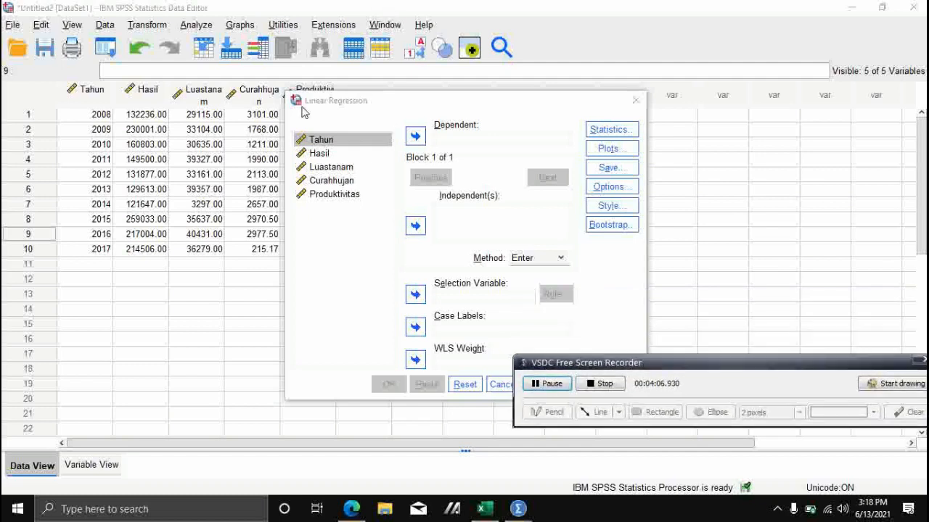
pyautogui.moveTo(685, 367); pyautogui.dragTo(683, 392)
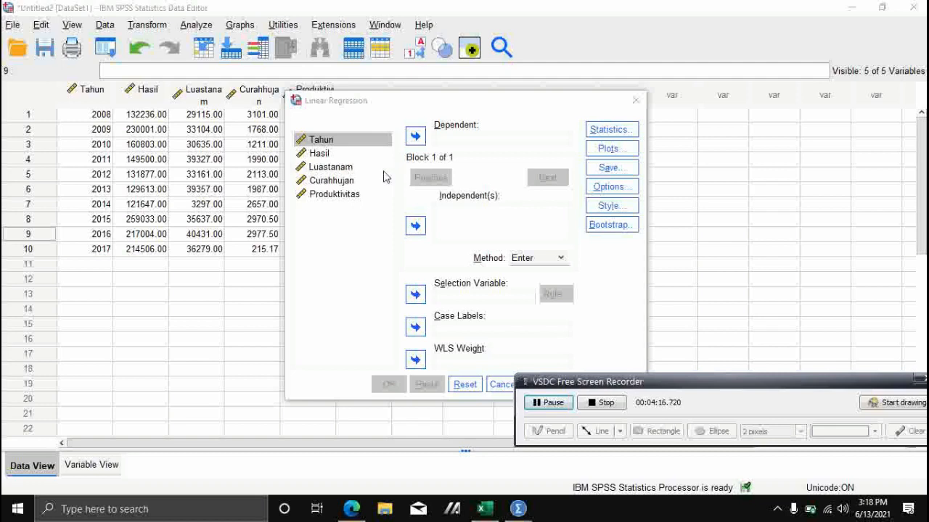
pyautogui.click(336, 157)
pyautogui.click(336, 156)
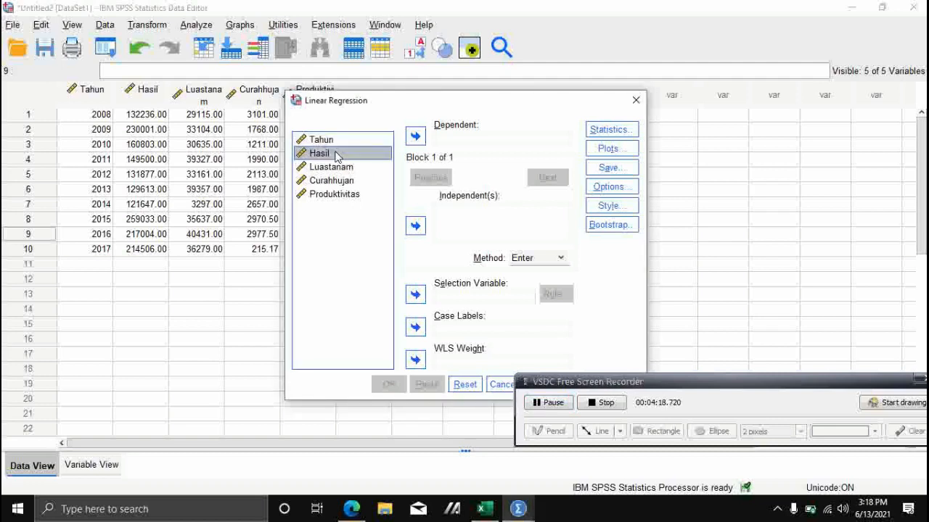
pyautogui.click(427, 142)
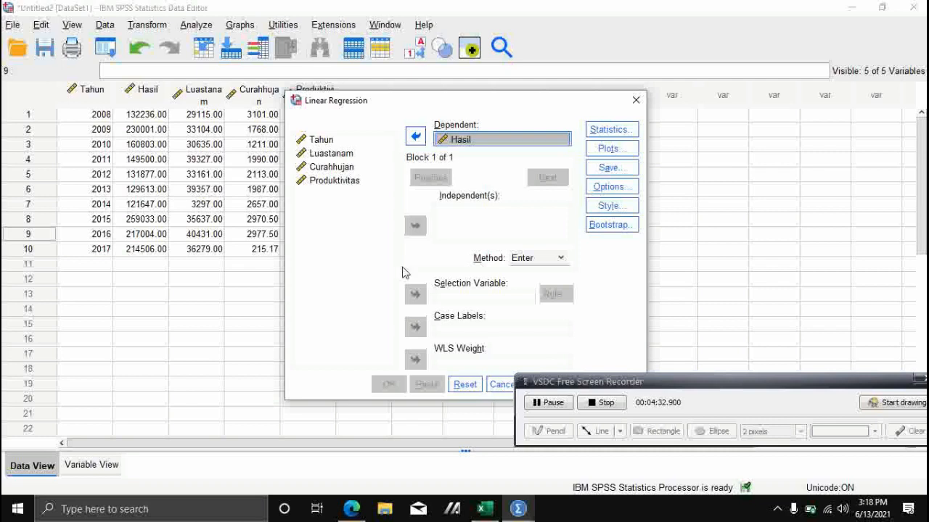
# Add Luastanam, Curahhujan and Produktivitas as the independent variables of the regression.
pyautogui.click(343, 157)
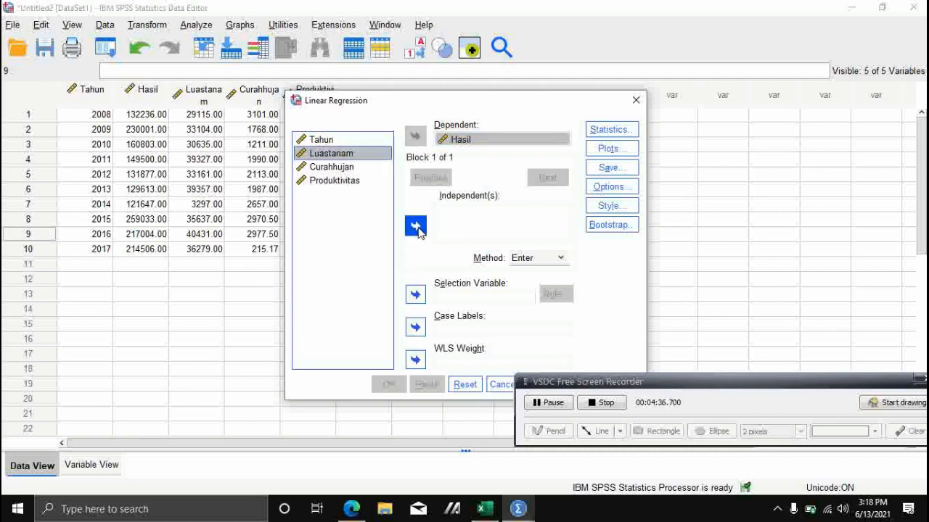
pyautogui.click(417, 228)
pyautogui.click(351, 168)
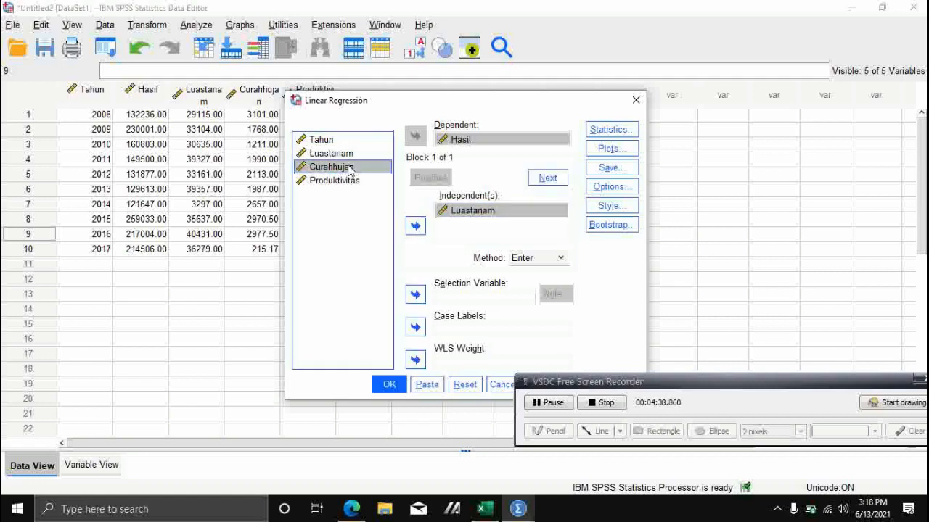
pyautogui.click(415, 228)
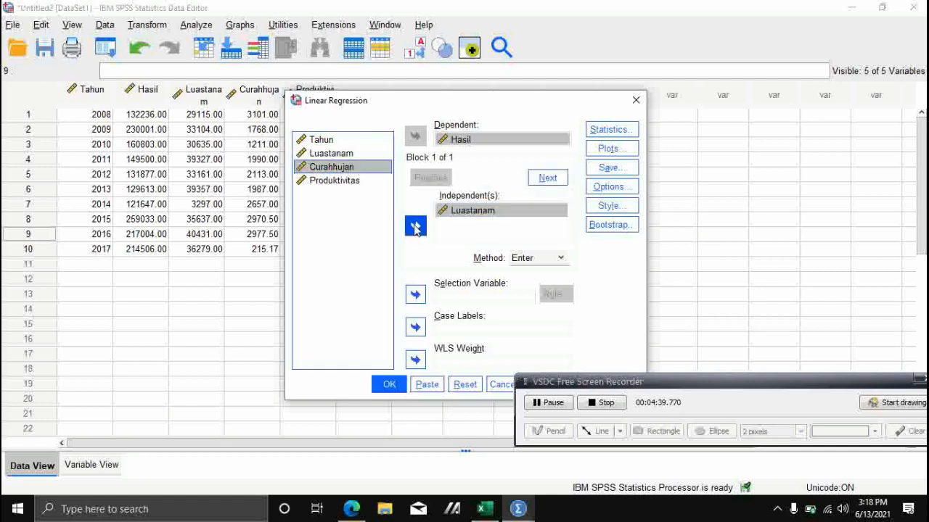
pyautogui.click(347, 183)
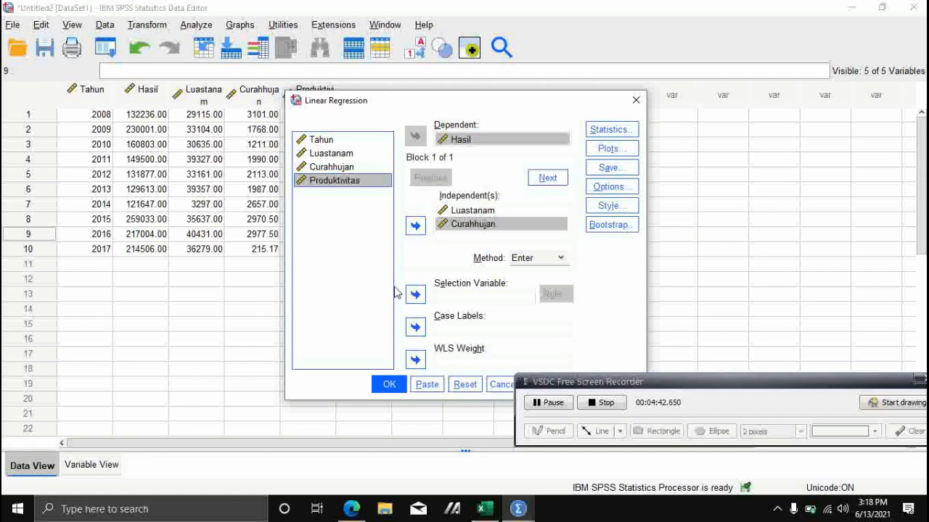
pyautogui.click(416, 230)
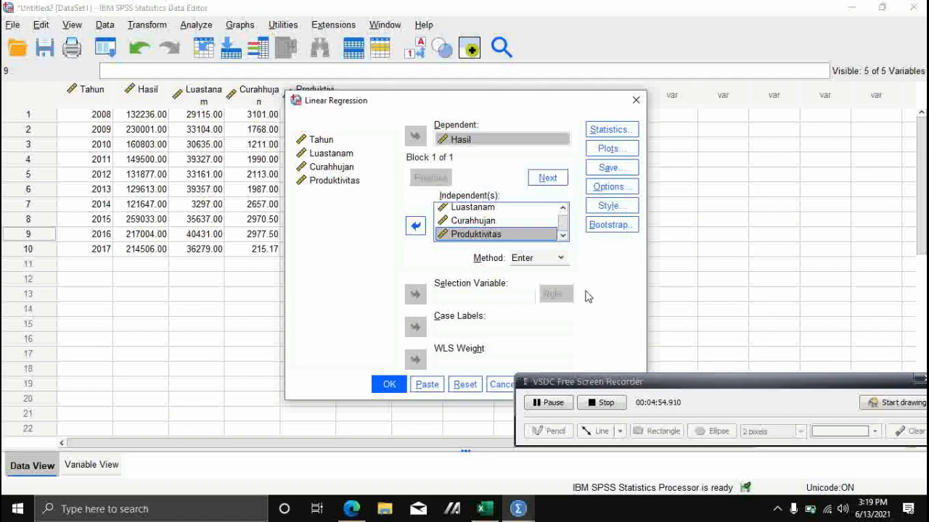
# Include Descriptives and Part and partial correlations in the regression statistics, keeping Estimates and Model fit selected.
pyautogui.moveTo(690, 387); pyautogui.dragTo(698, 418)
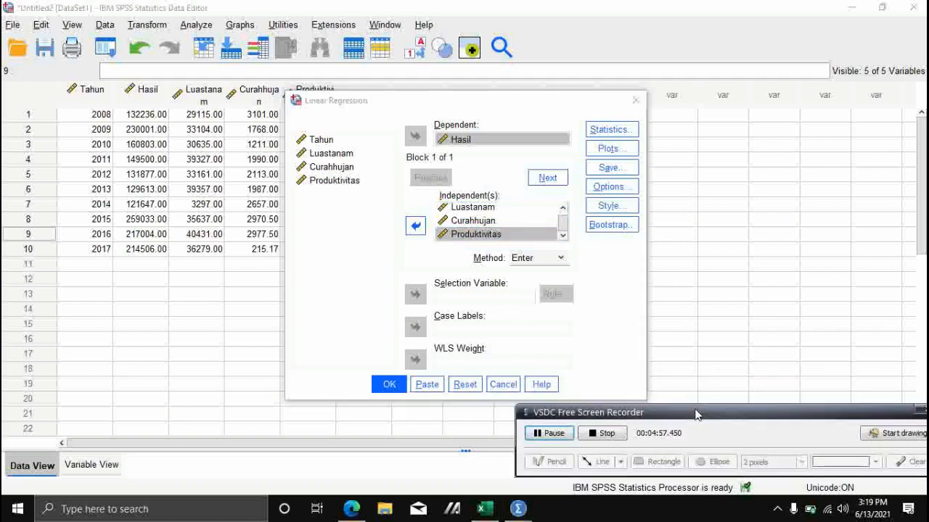
pyautogui.click(625, 135)
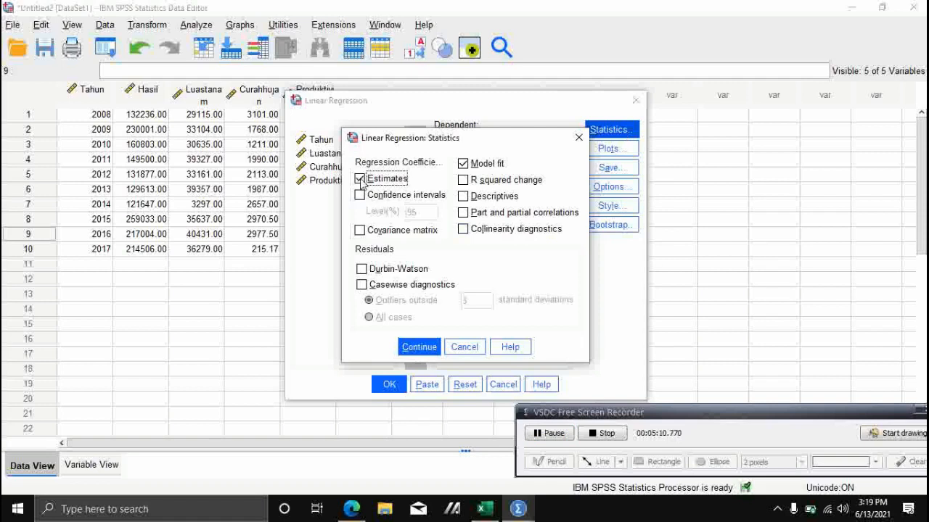
pyautogui.click(464, 196)
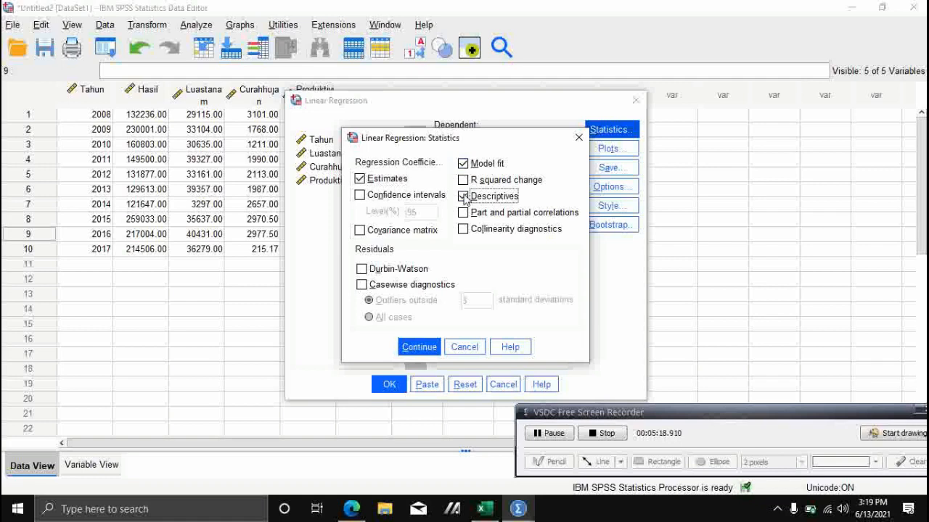
pyautogui.click(464, 212)
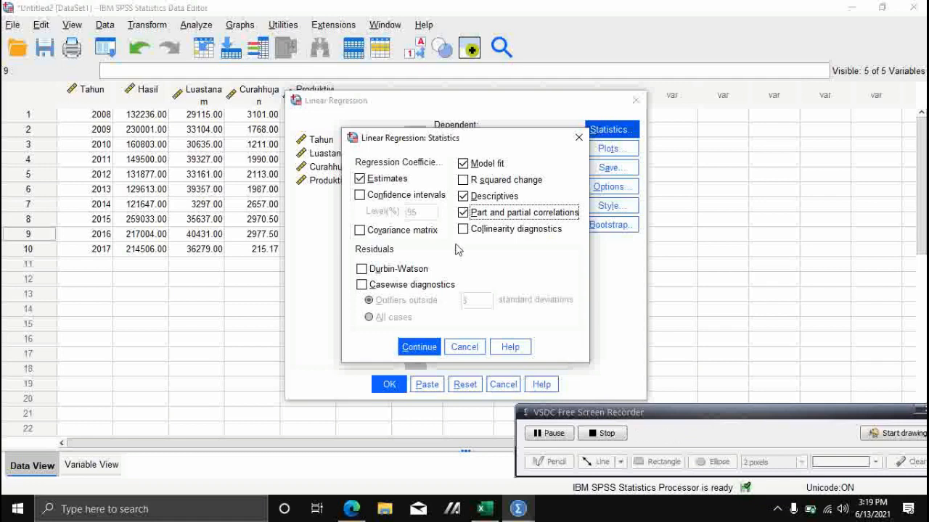
pyautogui.click(419, 348)
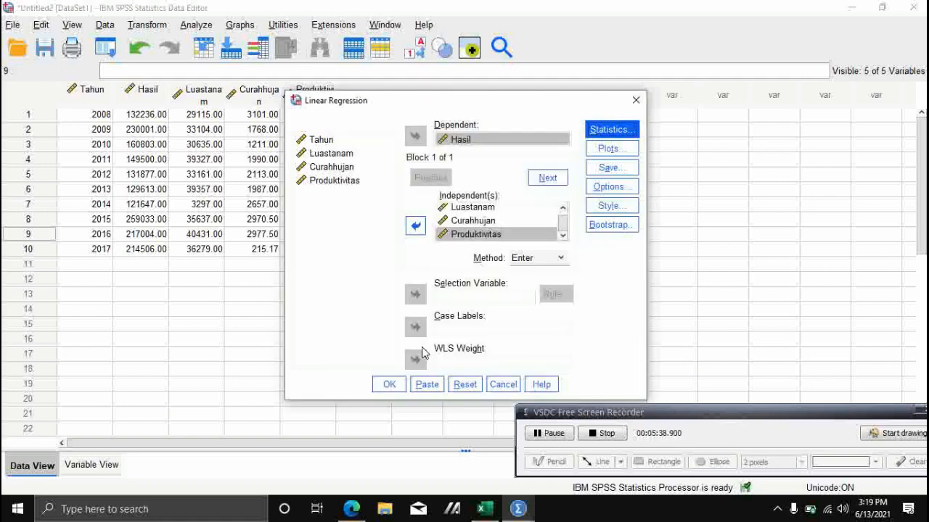
# Request the histogram, normal probability plot and all partial plots for the regression, and run the analysis.
pyautogui.click(609, 149)
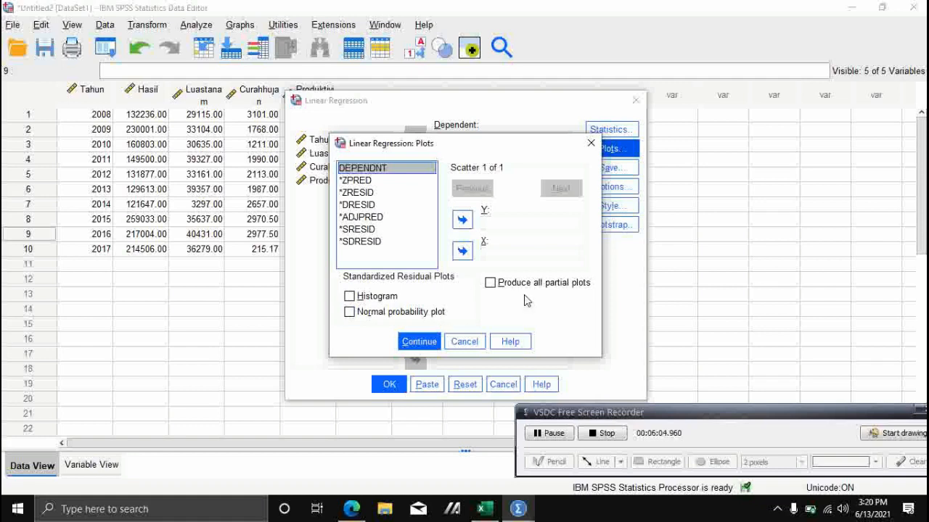
pyautogui.click(349, 296)
pyautogui.click(349, 311)
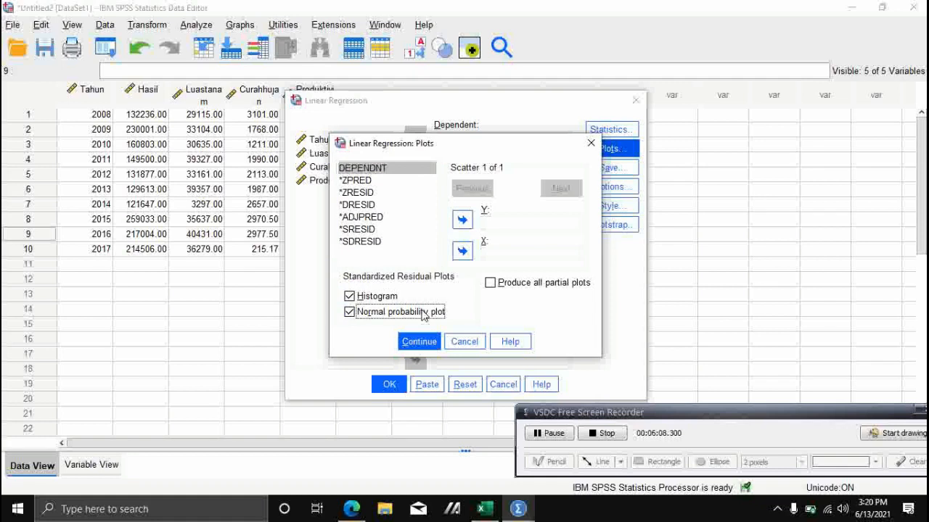
pyautogui.click(491, 285)
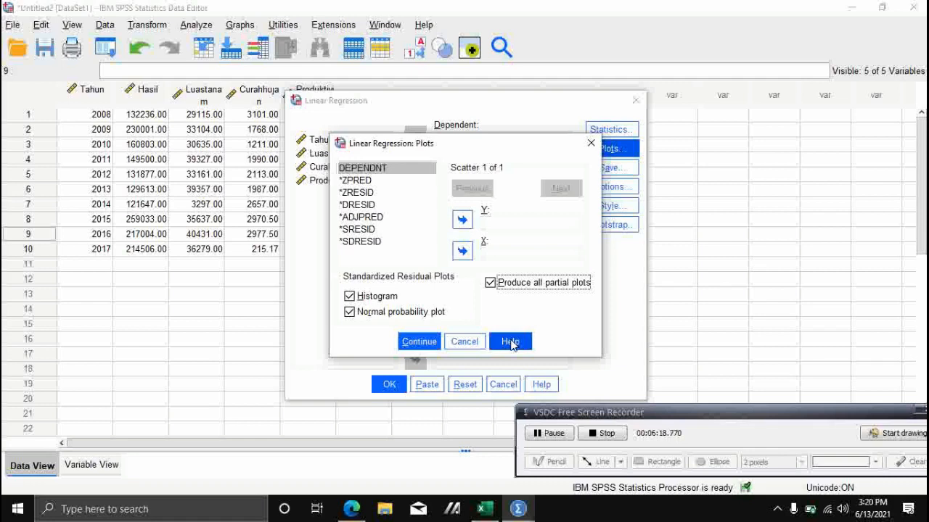
pyautogui.click(418, 347)
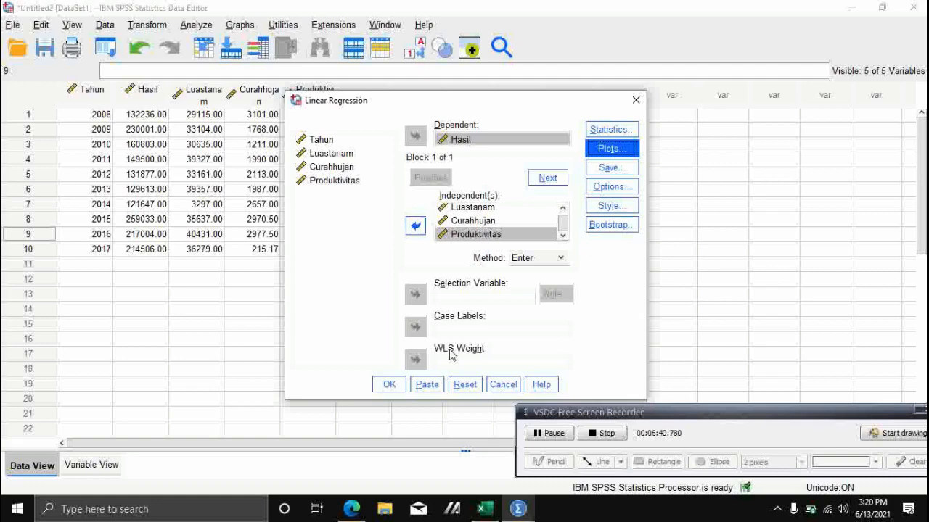
pyautogui.click(390, 385)
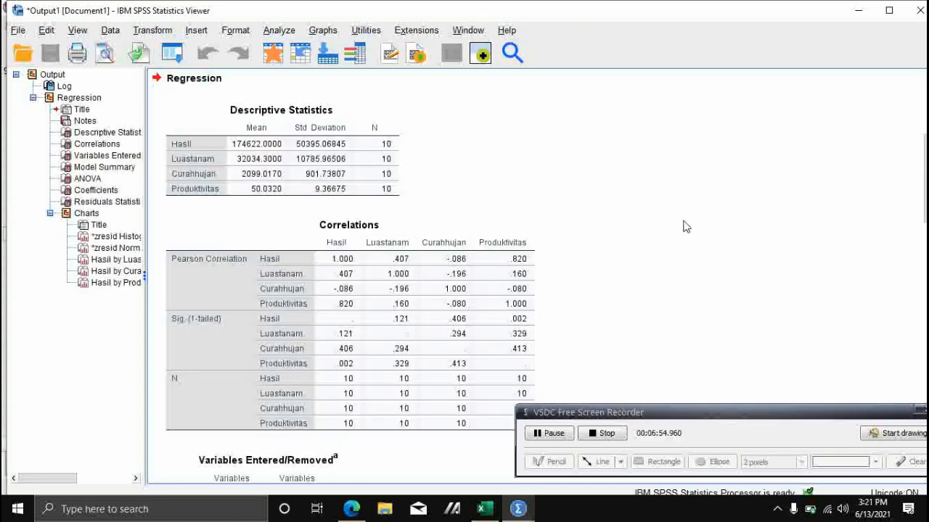
# Examine the regression output tables, from the syntax log and Descriptive Statistics through Model Summary, ANOVA and Coefficients to Residuals Statistics.
pyautogui.scroll(-2, 686, 227)
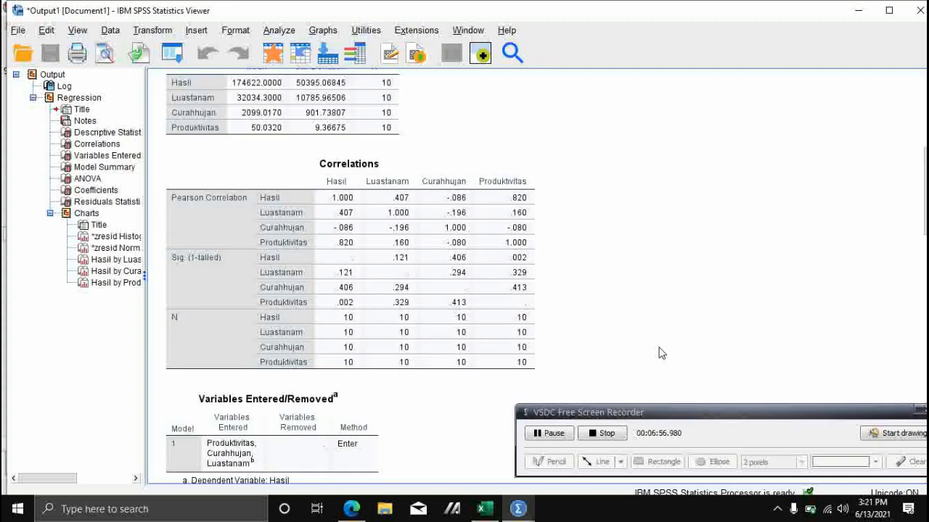
pyautogui.moveTo(675, 415); pyautogui.dragTo(794, 121)
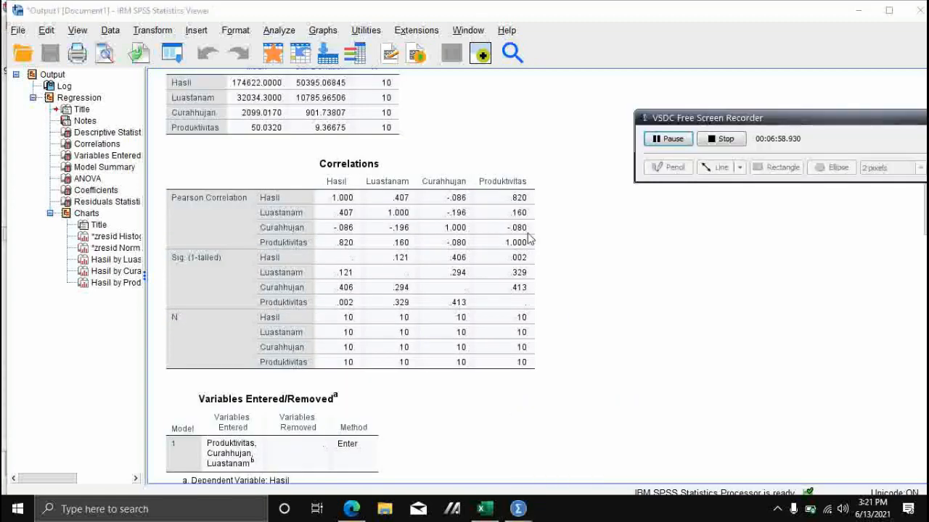
pyautogui.scroll(10, 465, 238)
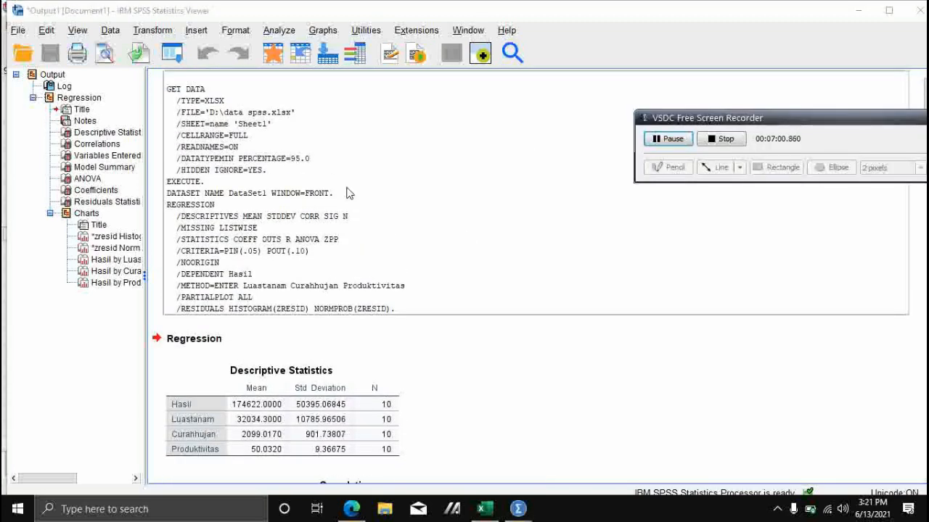
pyautogui.scroll(-4, 377, 245)
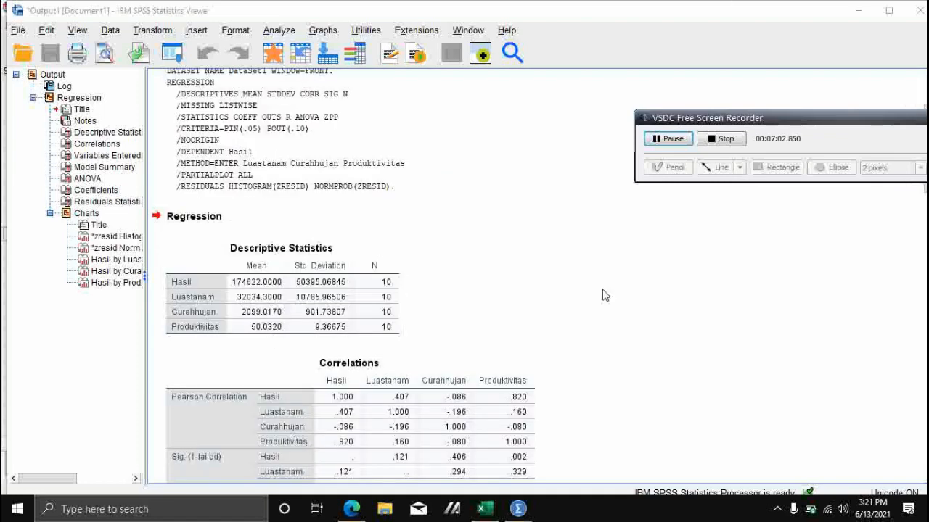
pyautogui.click(308, 280)
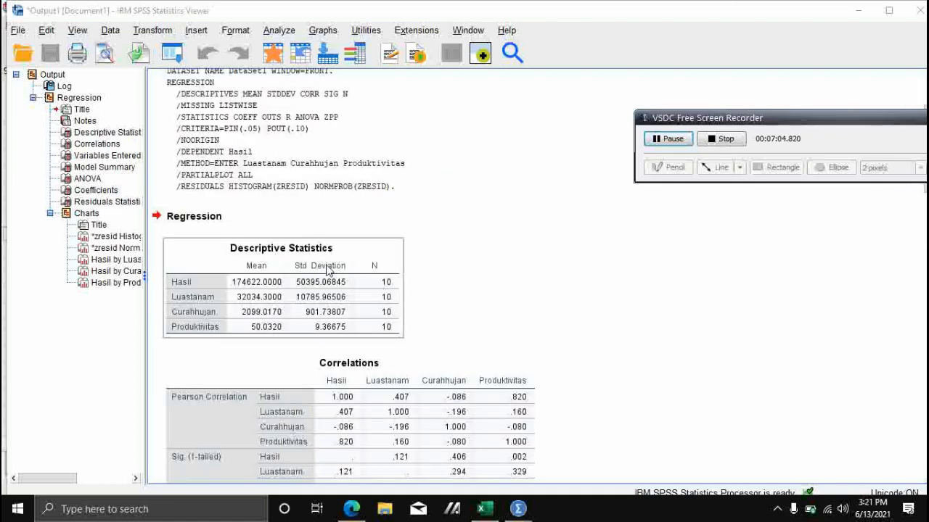
pyautogui.scroll(-4, 332, 265)
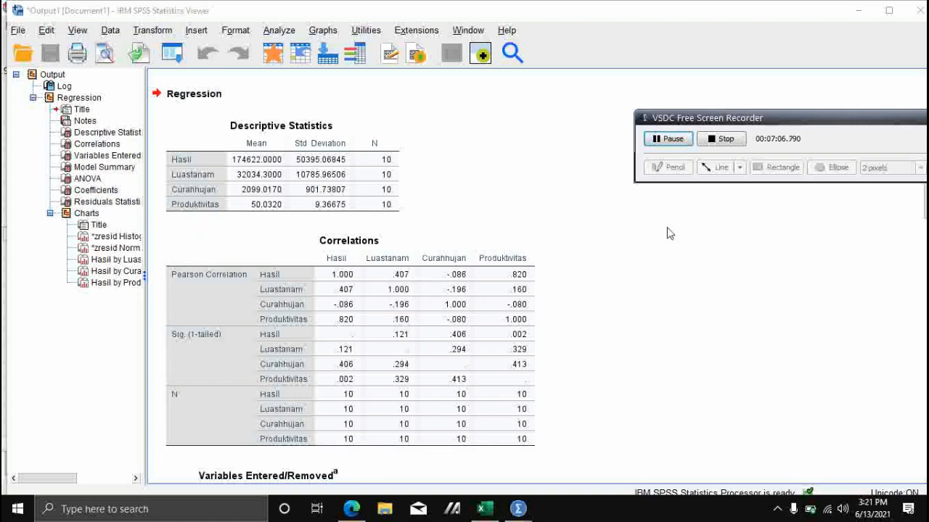
pyautogui.scroll(-6, 530, 293)
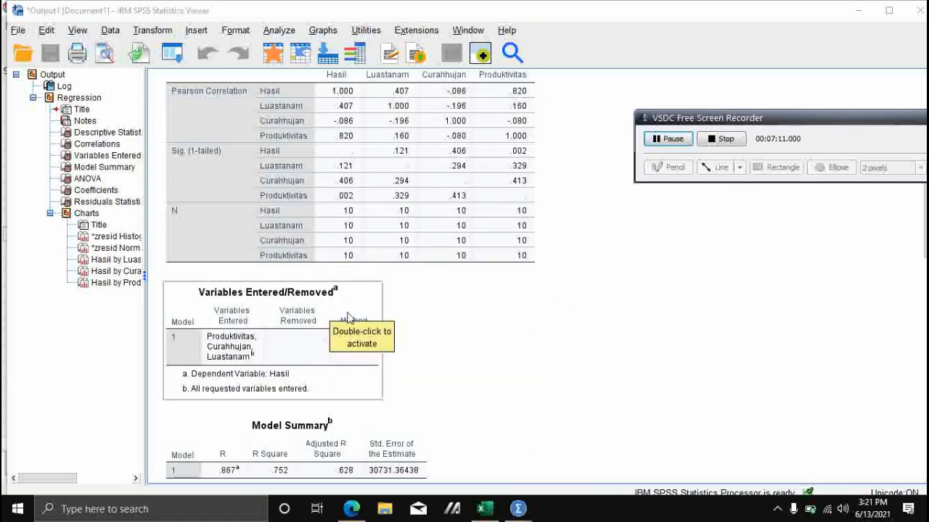
pyautogui.scroll(-4, 333, 319)
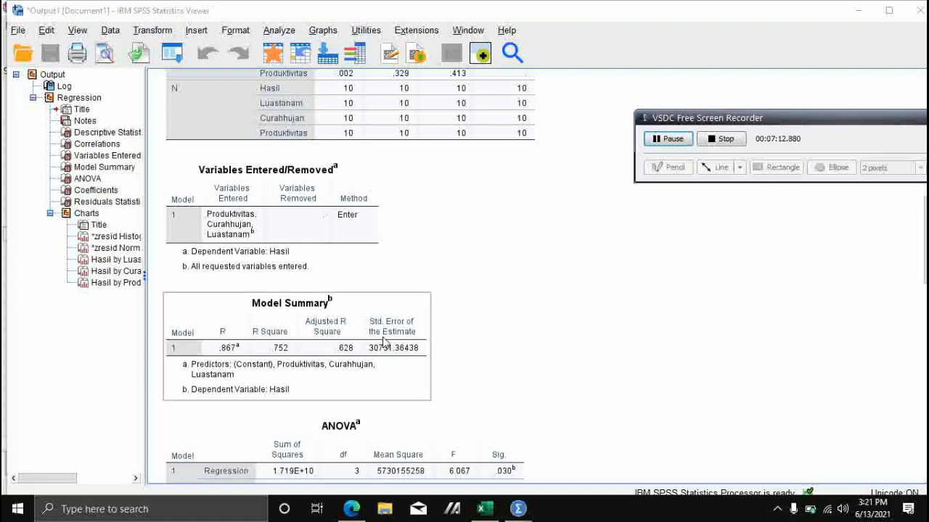
pyautogui.scroll(-2, 385, 343)
pyautogui.scroll(-4, 385, 342)
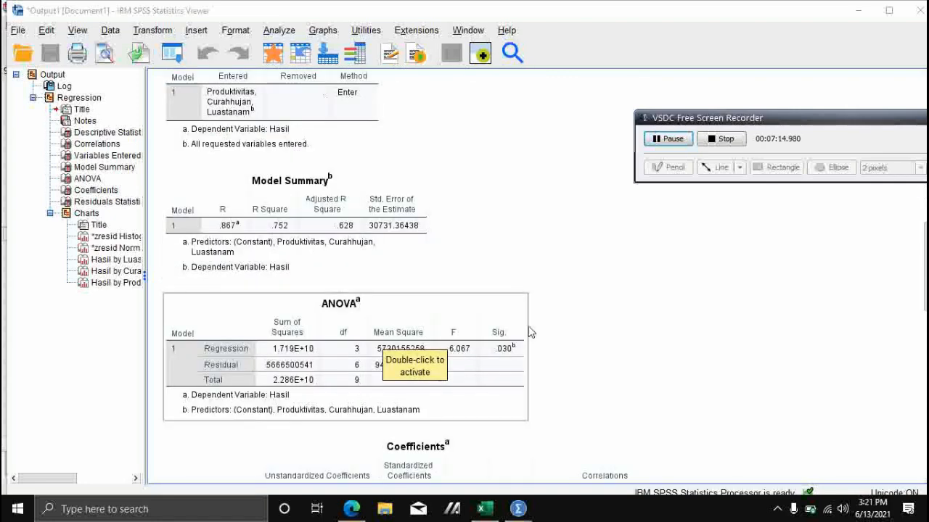
pyautogui.scroll(-4, 537, 334)
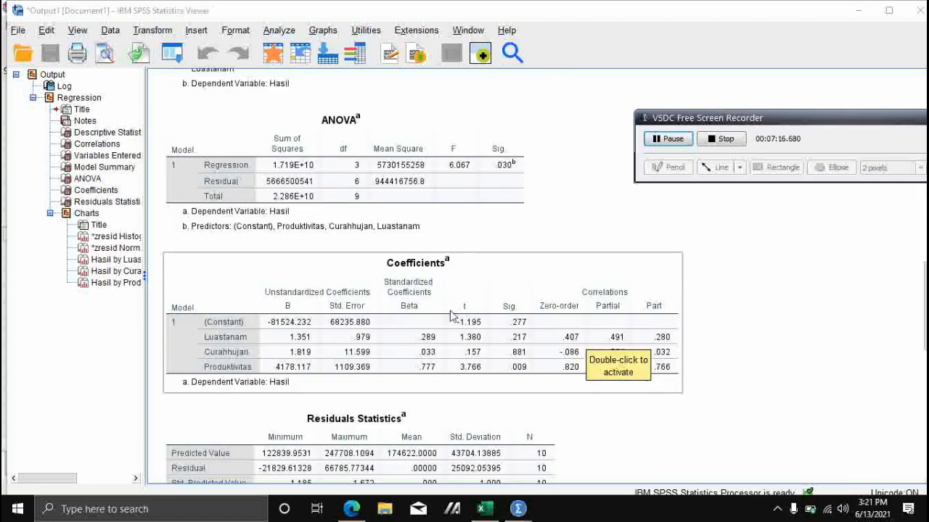
pyautogui.scroll(-6, 450, 320)
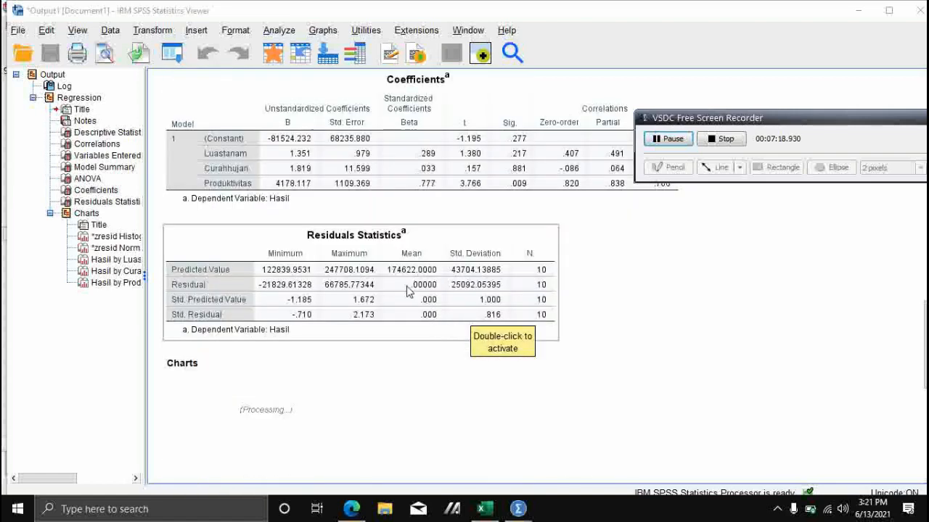
pyautogui.scroll(-7, 408, 290)
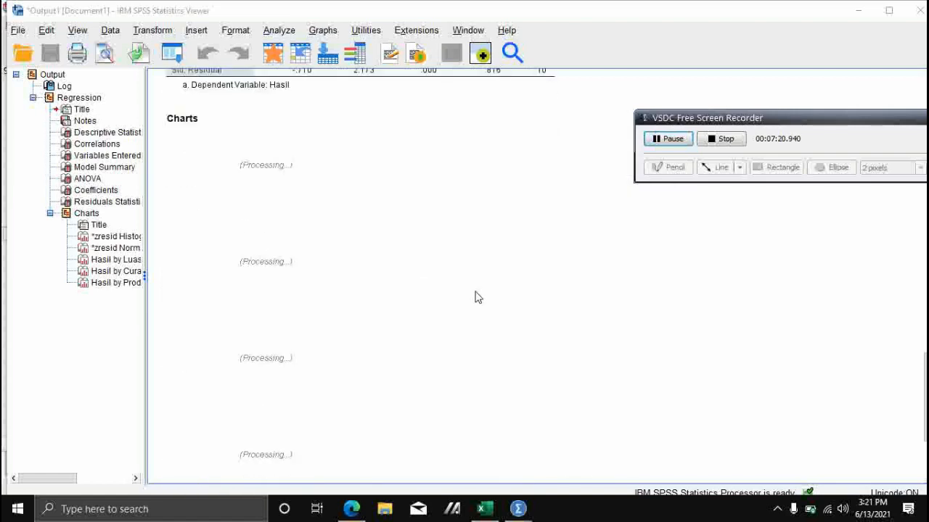
# Examine the residual histogram, the normal P-P plot and the partial regression plots of Hasil against Luastanam, Curahhujan and Produktivitas.
pyautogui.scroll(4, 400, 247)
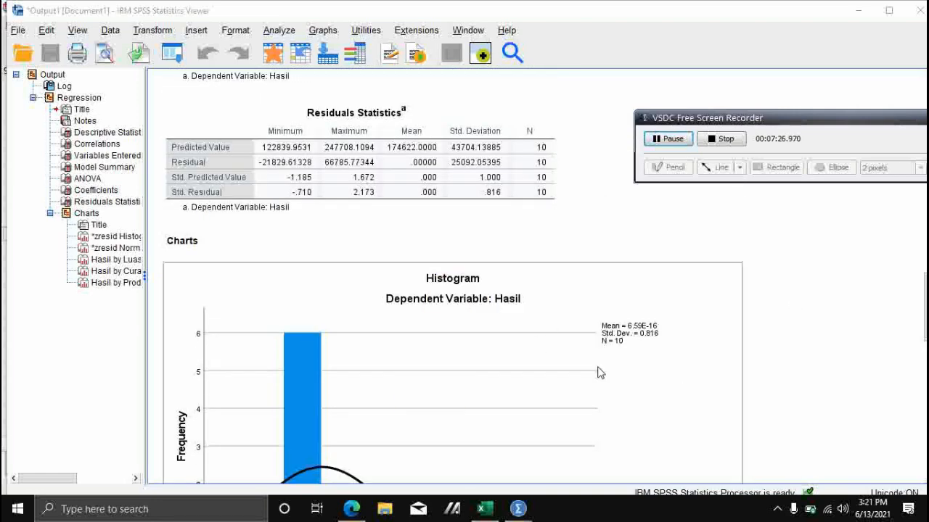
pyautogui.scroll(-2, 599, 366)
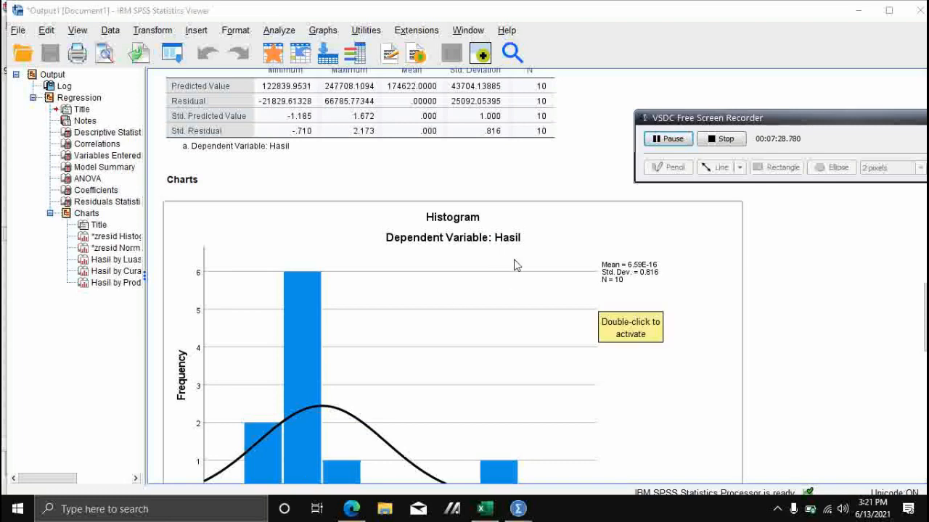
pyautogui.scroll(-6, 532, 253)
pyautogui.scroll(-6, 533, 252)
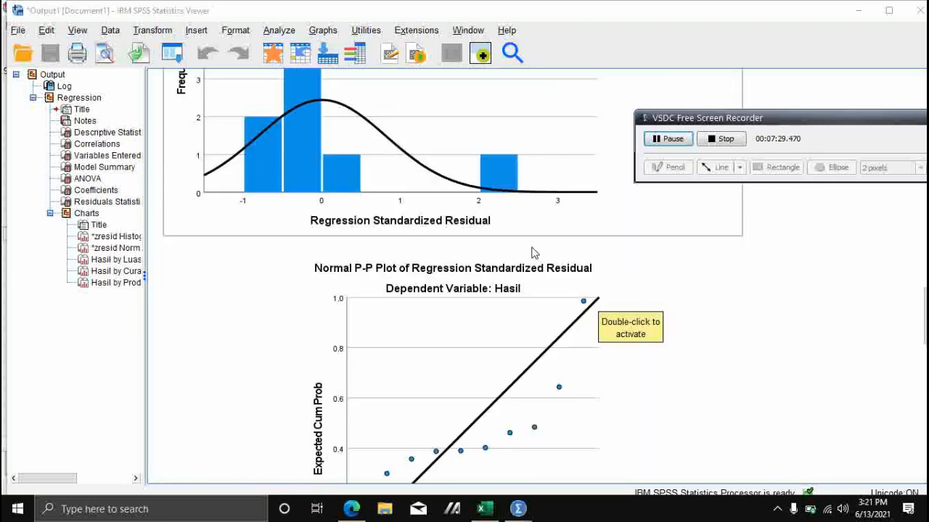
pyautogui.click(477, 300)
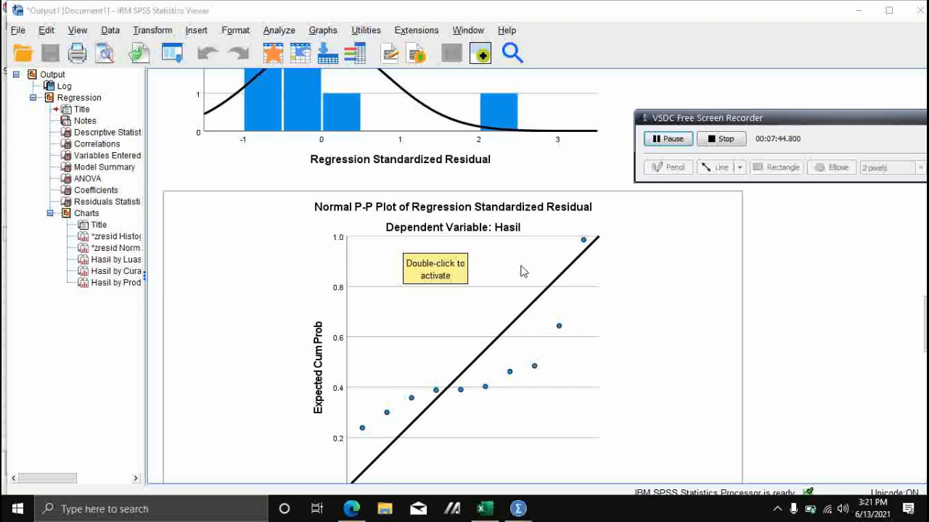
pyautogui.scroll(-8, 520, 271)
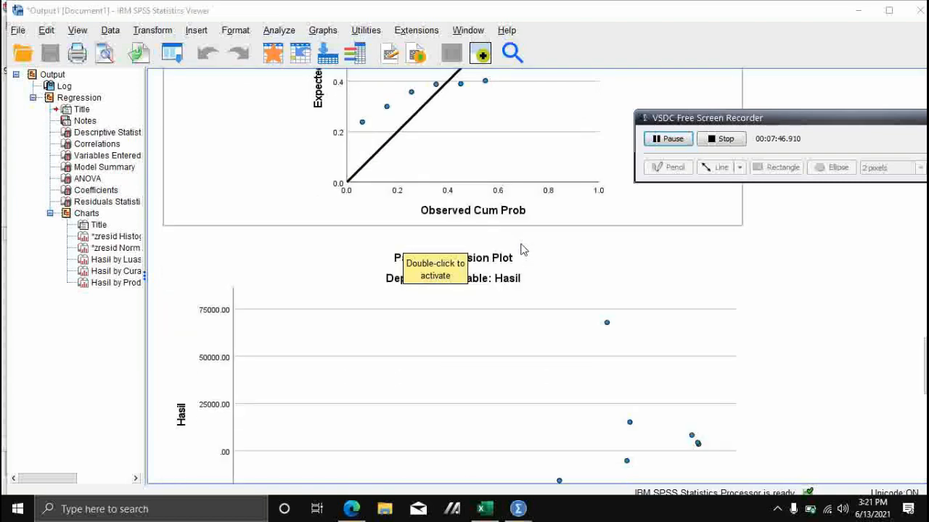
pyautogui.scroll(-2, 522, 250)
pyautogui.scroll(-5, 427, 242)
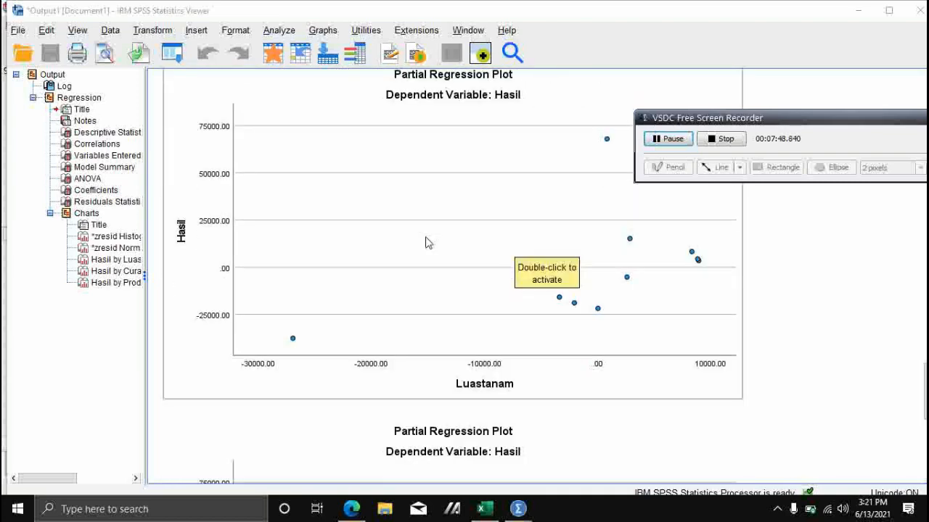
pyautogui.scroll(-5, 428, 242)
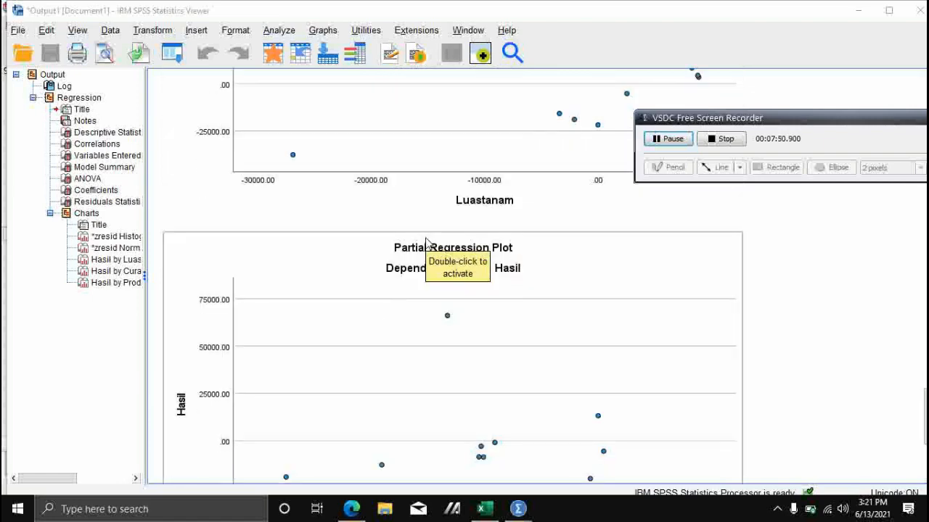
pyautogui.scroll(-2, 427, 242)
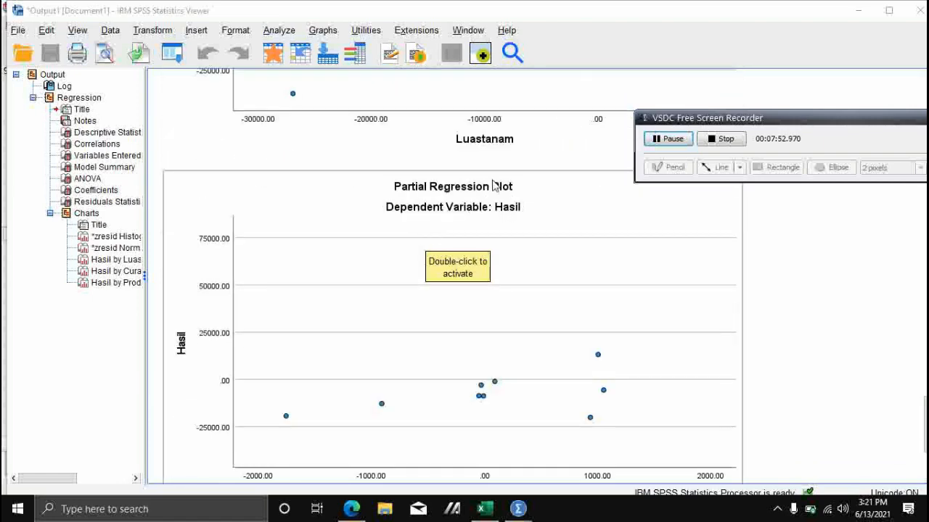
pyautogui.scroll(-11, 522, 218)
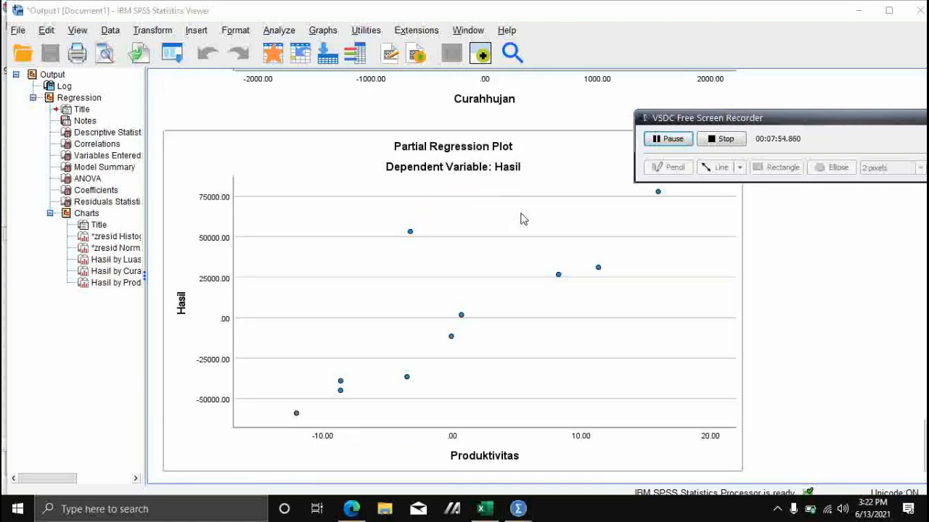
pyautogui.scroll(-1, 522, 217)
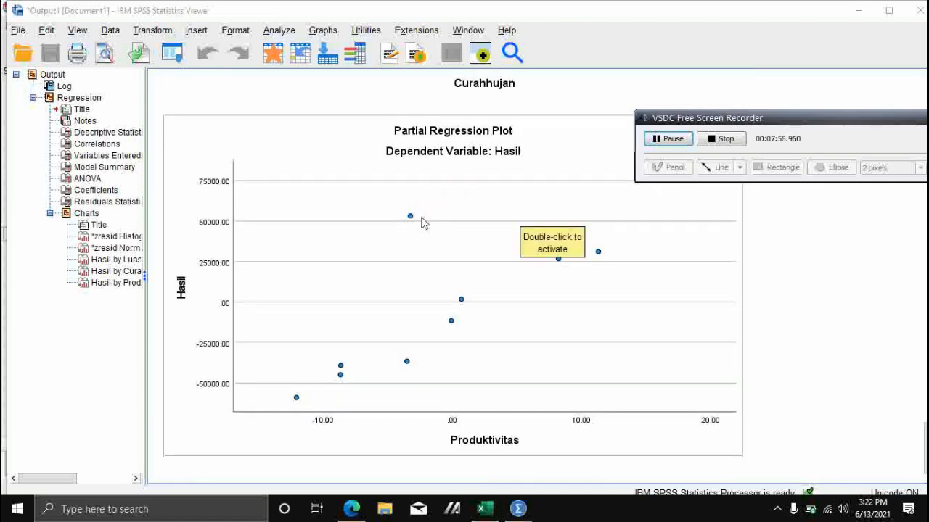
# Go back through the charts and tables to the syntax log at the start of the regression output.
pyautogui.scroll(2, 476, 201)
pyautogui.scroll(20, 475, 201)
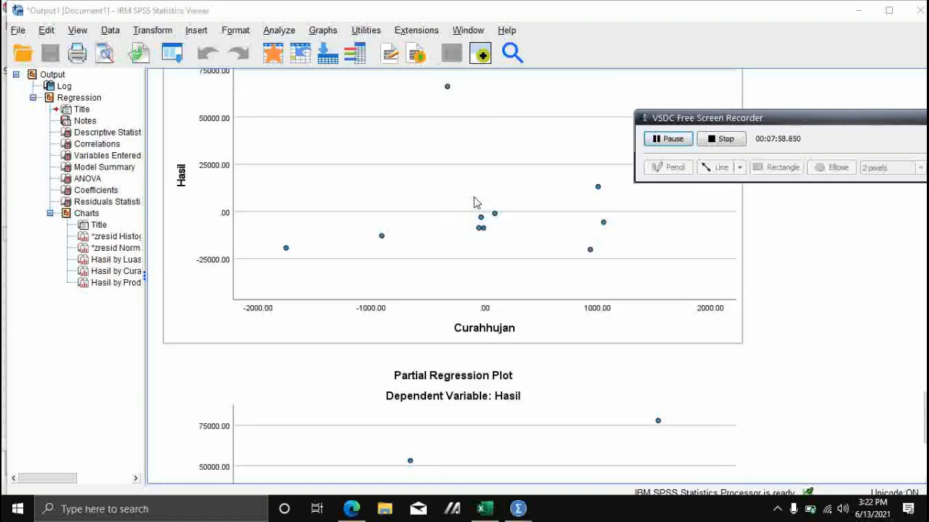
pyautogui.scroll(17, 475, 201)
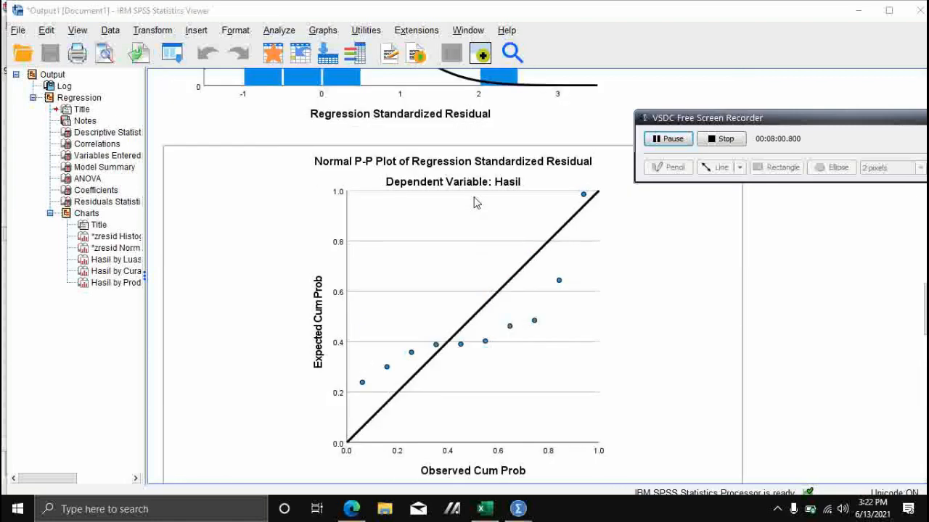
pyautogui.scroll(20, 476, 201)
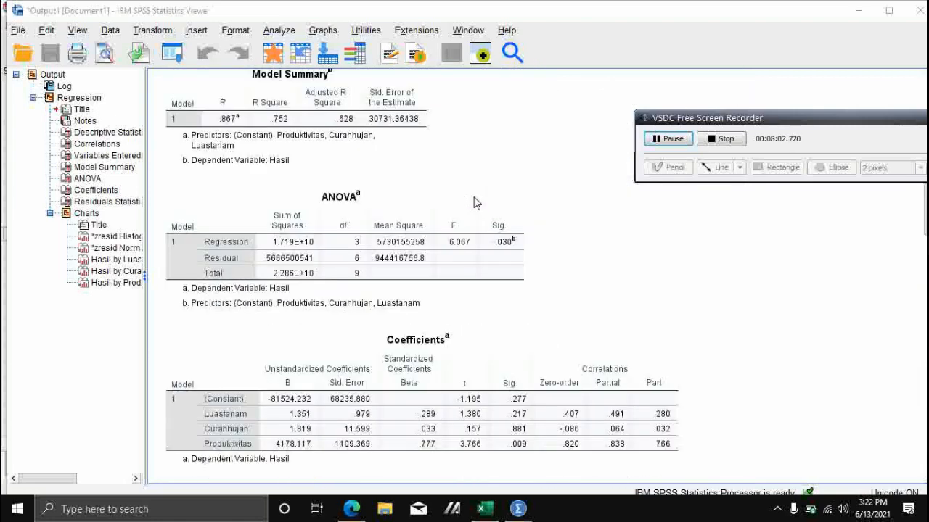
pyautogui.scroll(5, 475, 202)
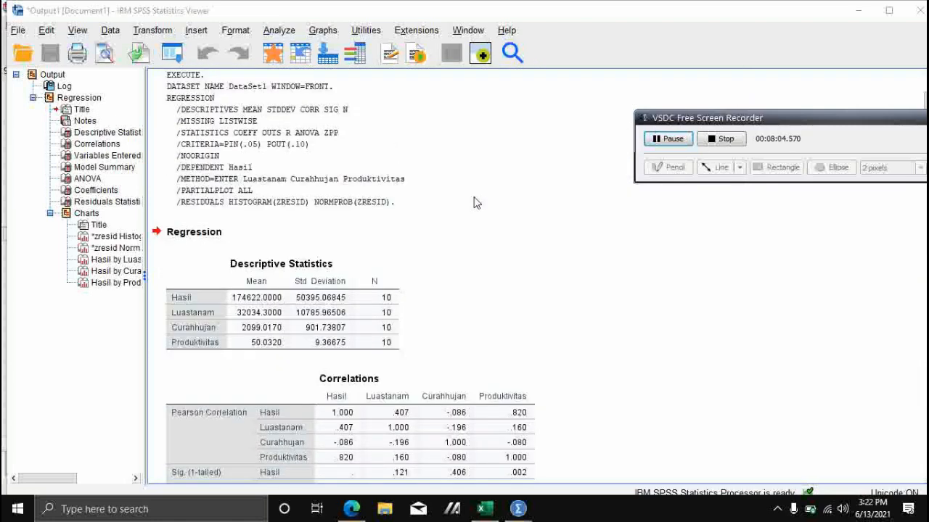
pyautogui.moveTo(515, 510)
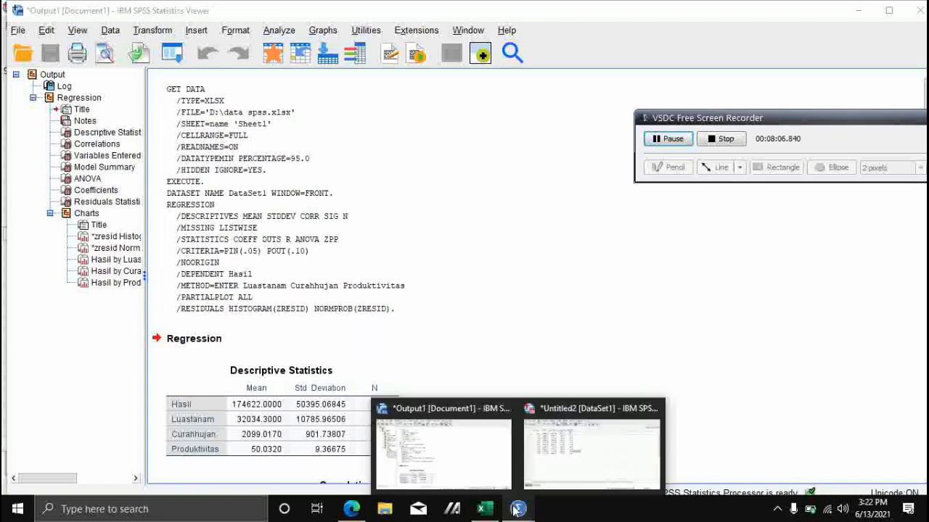
pyautogui.click(555, 436)
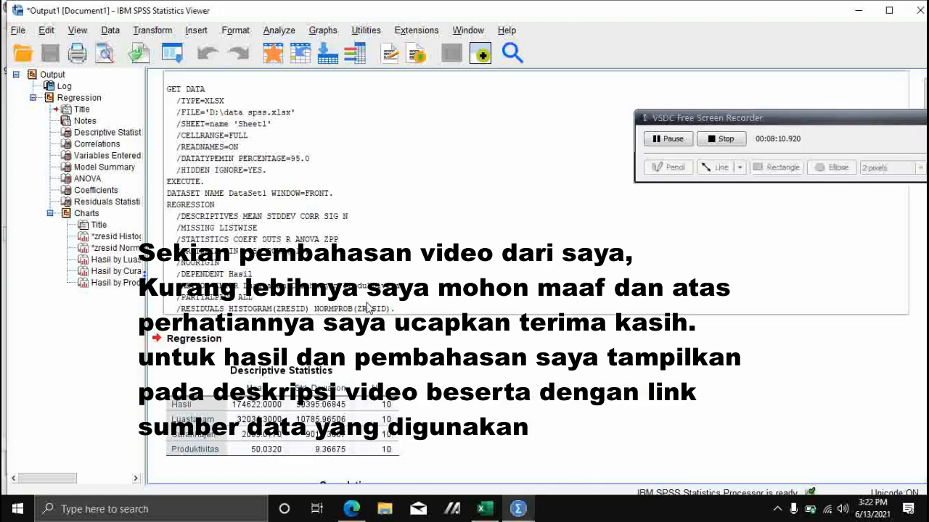
# Skim the Correlations, Variables Entered/Removed and Model Summary tables once more and return to Descriptive Statistics.
pyautogui.scroll(-5, 369, 308)
pyautogui.scroll(-3, 369, 309)
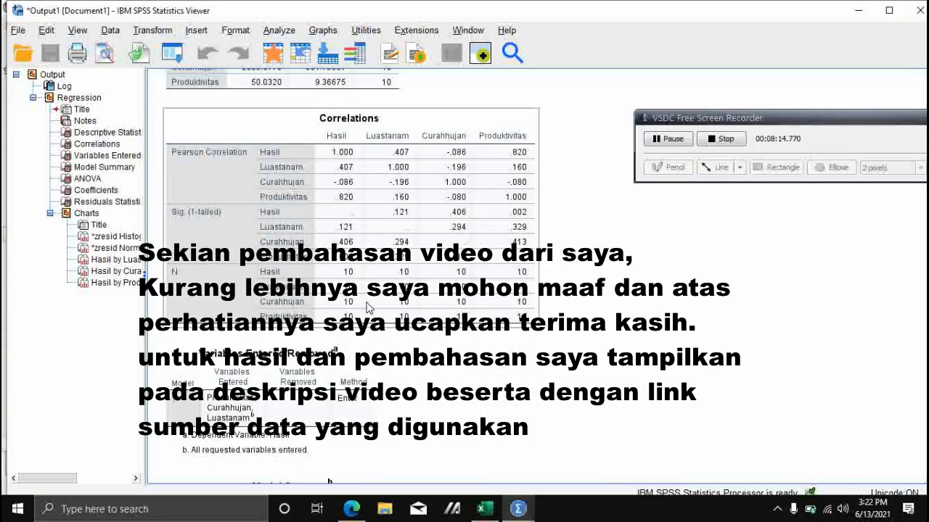
pyautogui.scroll(-2, 369, 308)
pyautogui.scroll(-1, 368, 308)
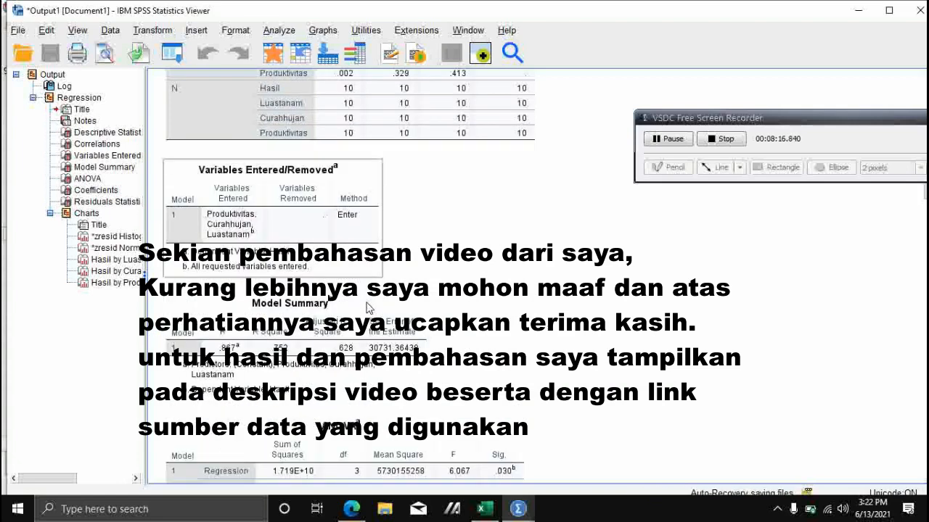
pyautogui.click(369, 307)
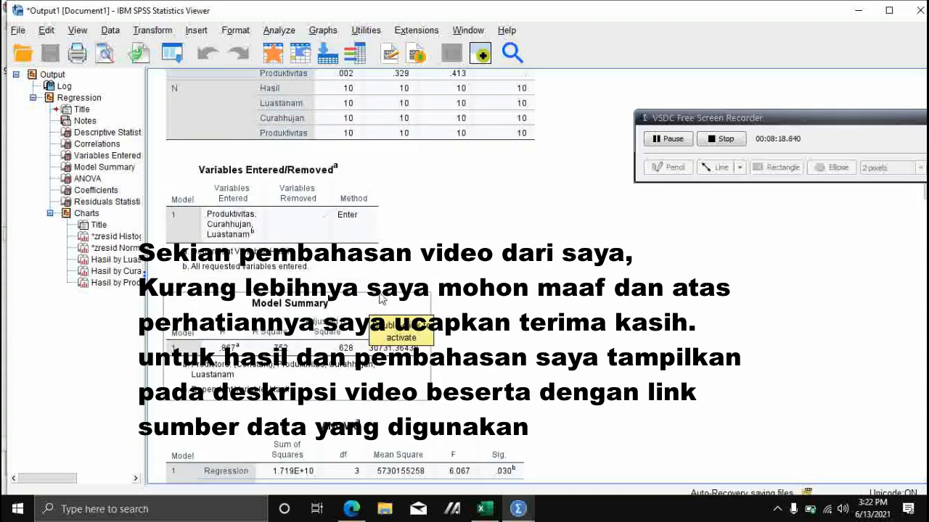
pyautogui.scroll(4, 479, 260)
pyautogui.click(479, 260)
pyautogui.scroll(5, 478, 260)
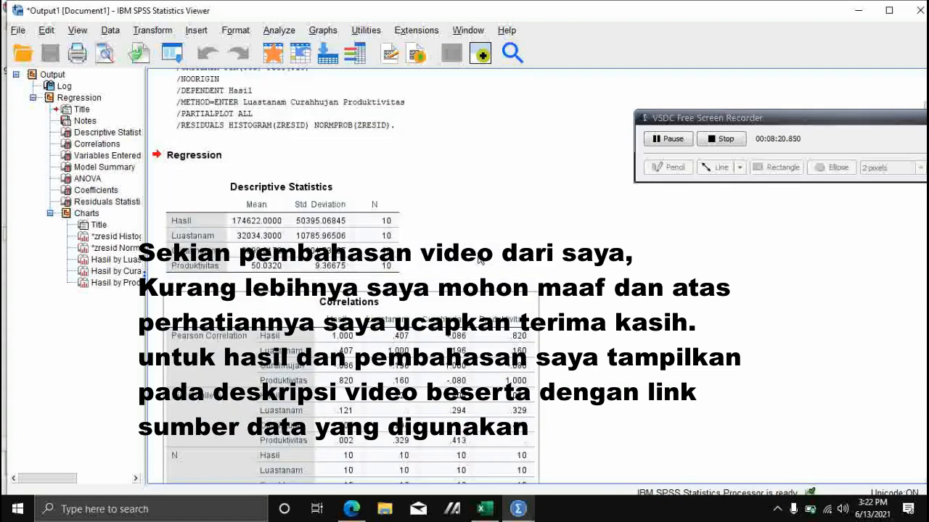